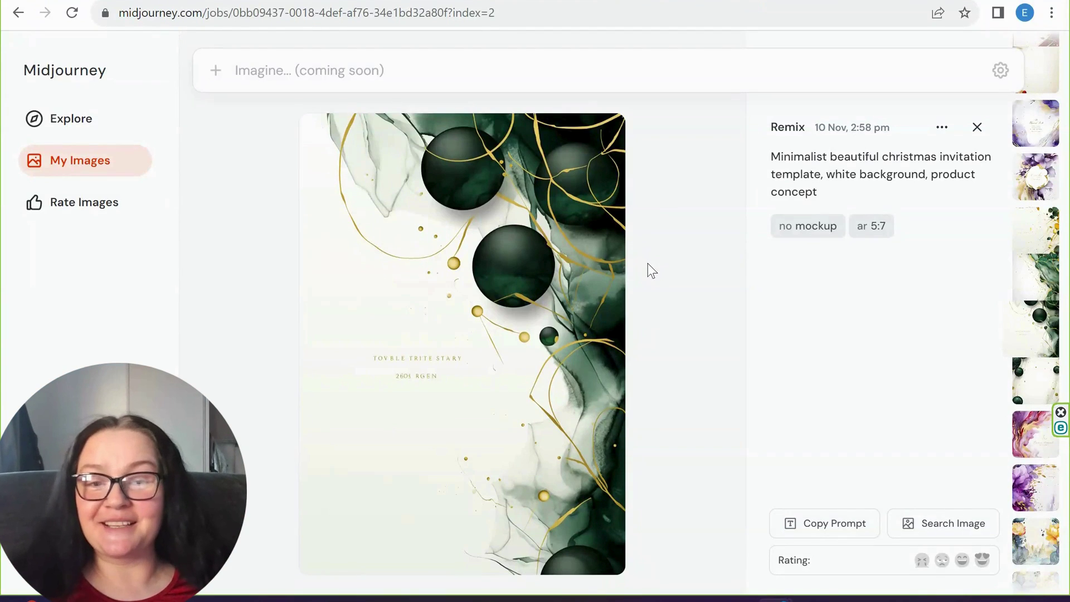
Step: Zoom in and back out on the bauble invitation image, then close its detail panel
{"action": "left_click", "coordinate": [393, 368]}
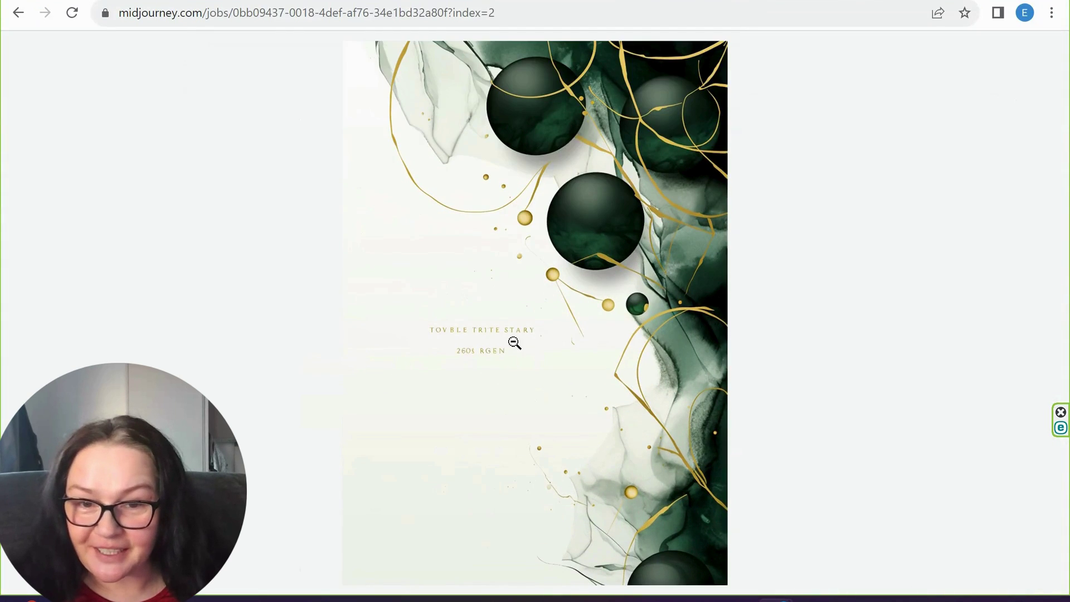
{"action": "left_click", "coordinate": [526, 282]}
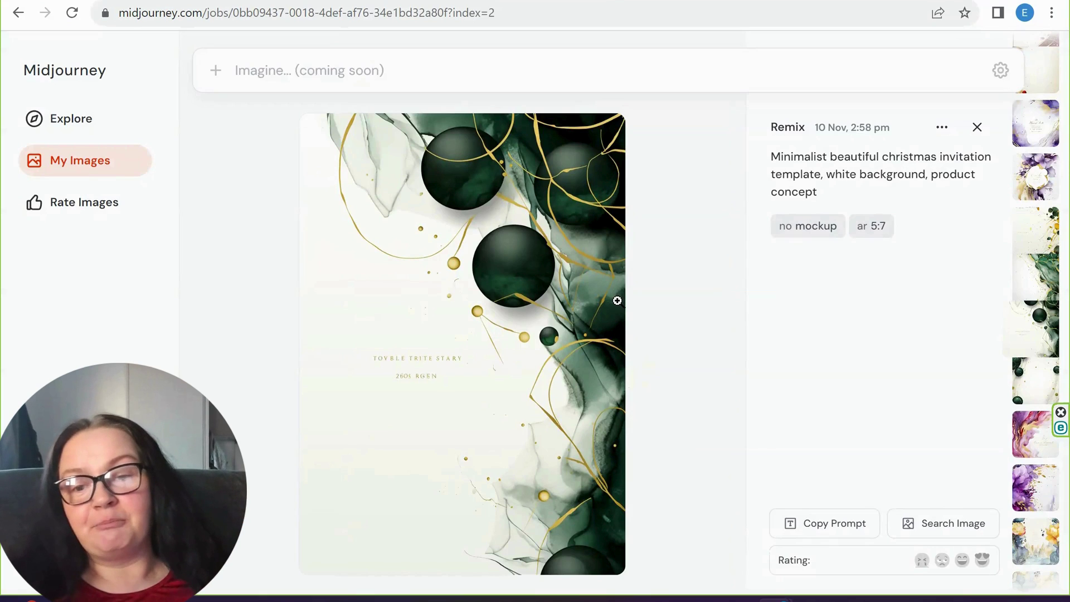
{"action": "left_click", "coordinate": [977, 127]}
Step: Open the black invitation with the gold rose and ring, then start a new browser tab
{"action": "scroll", "coordinate": [680, 398], "scroll_direction": "down", "scroll_amount": 5}
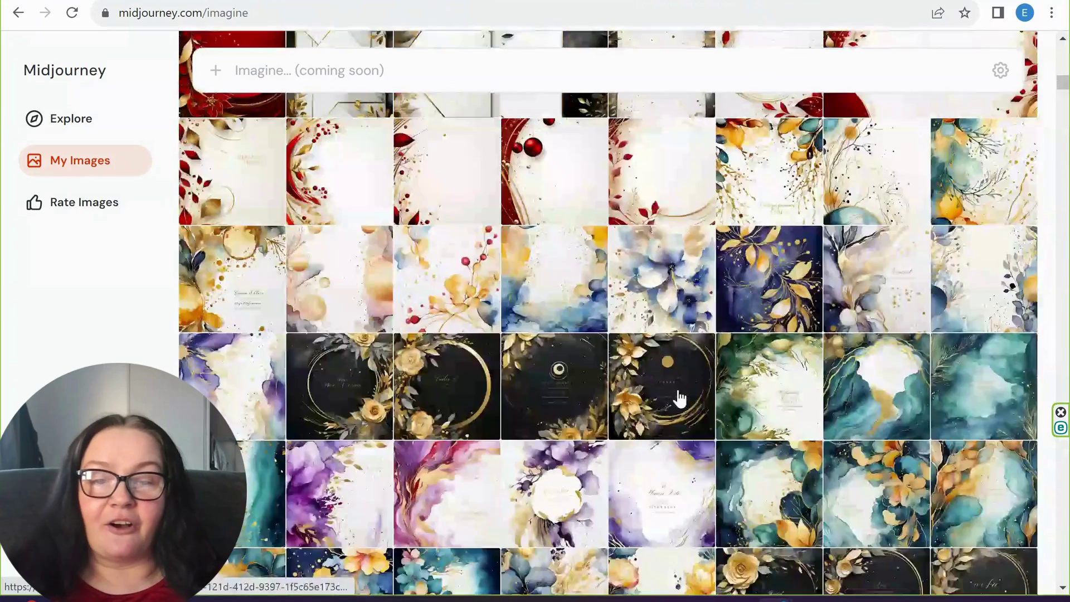
{"action": "scroll", "coordinate": [680, 398], "scroll_direction": "down", "scroll_amount": 6}
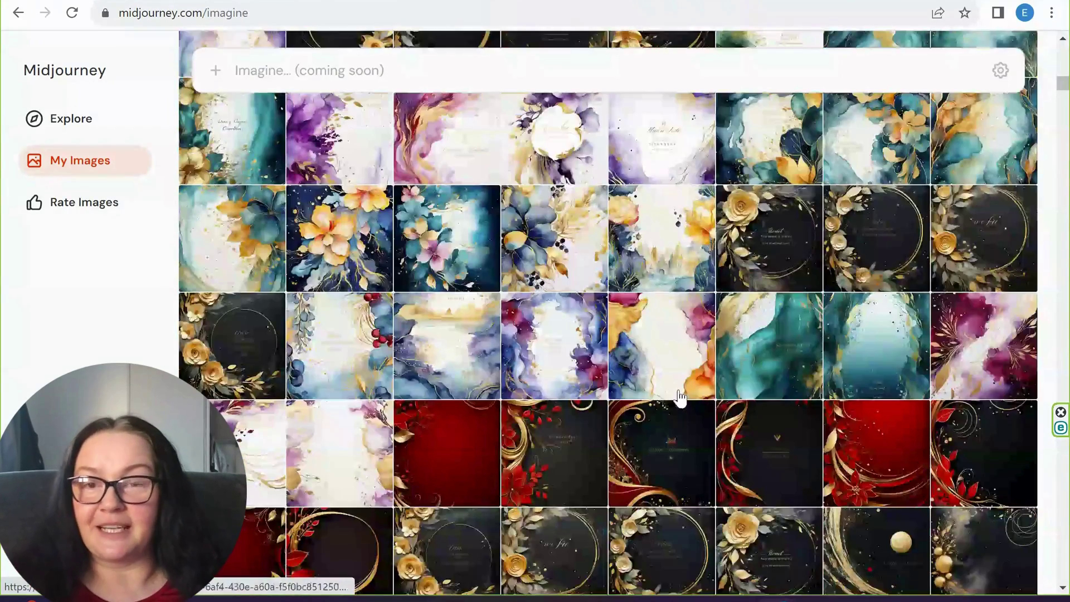
{"action": "scroll", "coordinate": [681, 398], "scroll_direction": "down", "scroll_amount": 8}
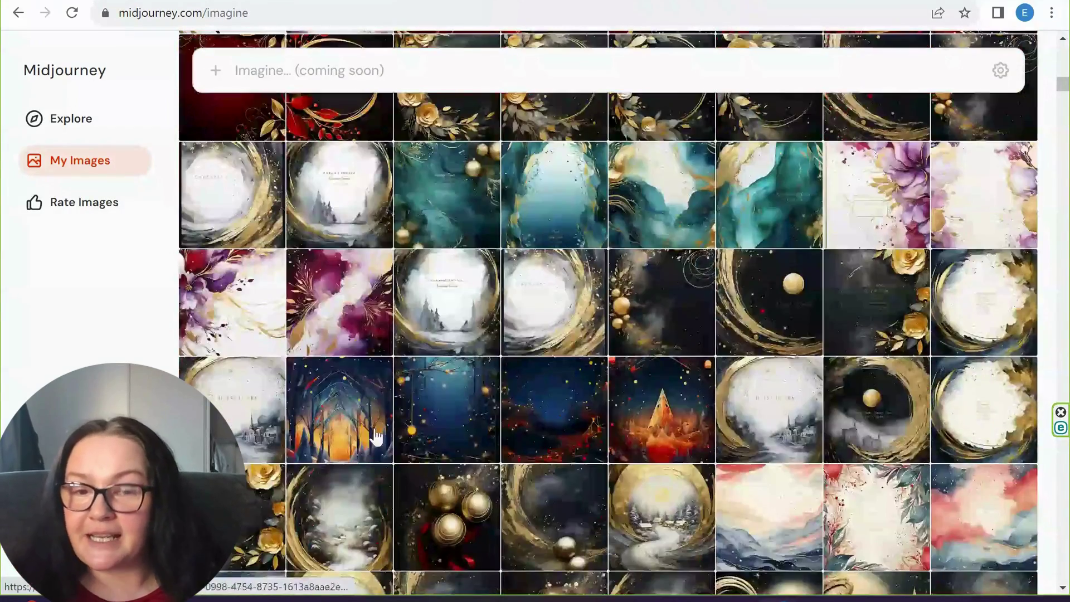
{"action": "scroll", "coordinate": [377, 437], "scroll_direction": "down", "scroll_amount": 4}
{"action": "scroll", "coordinate": [370, 433], "scroll_direction": "down", "scroll_amount": 3}
{"action": "scroll", "coordinate": [573, 268], "scroll_direction": "up", "scroll_amount": 5}
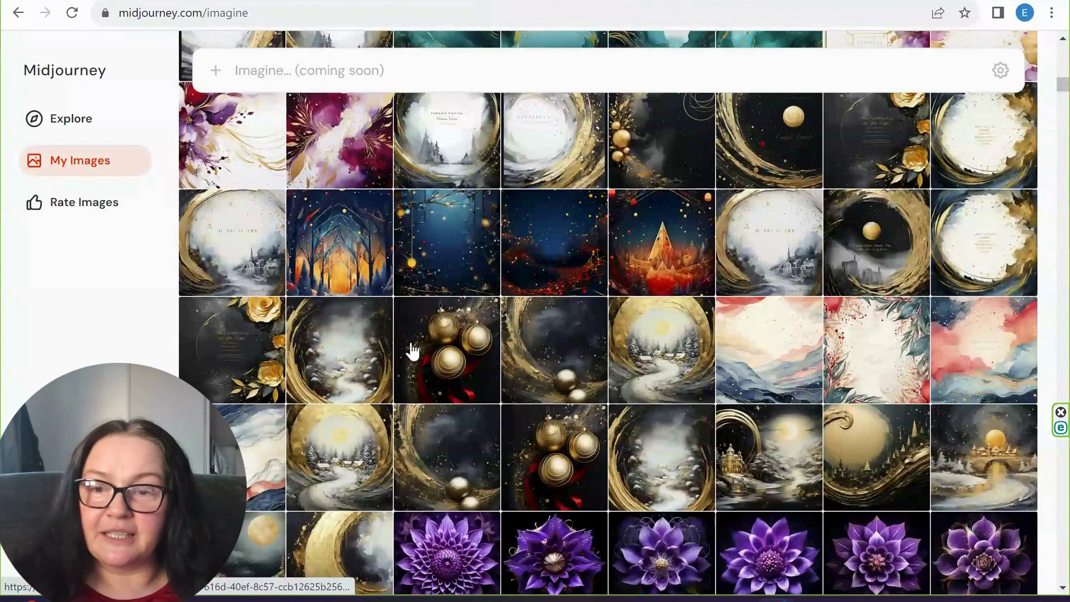
{"action": "scroll", "coordinate": [285, 366], "scroll_direction": "up", "scroll_amount": 4}
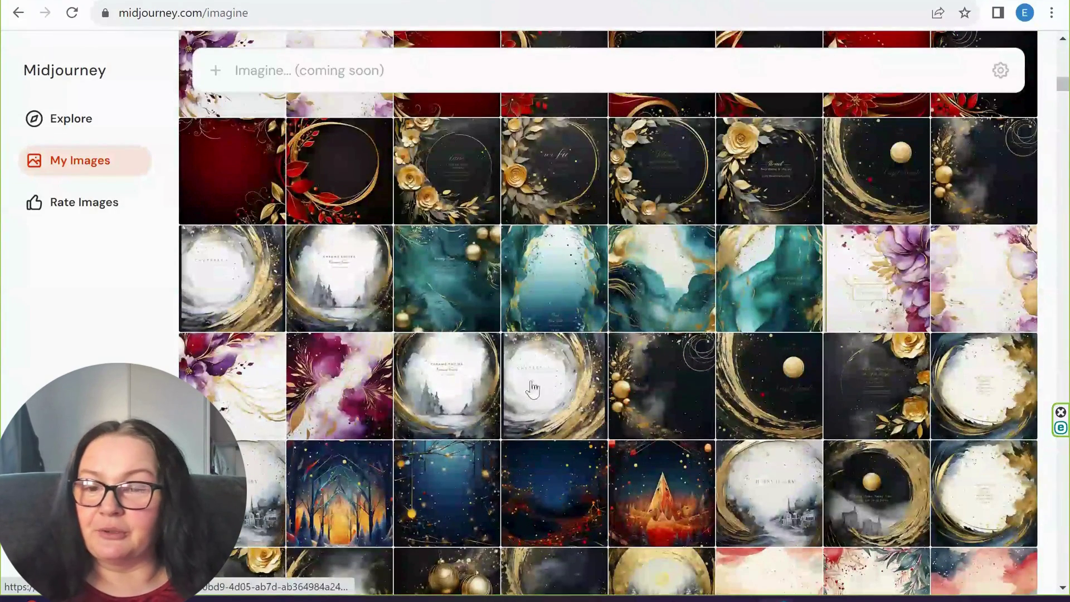
{"action": "scroll", "coordinate": [506, 393], "scroll_direction": "up", "scroll_amount": 3}
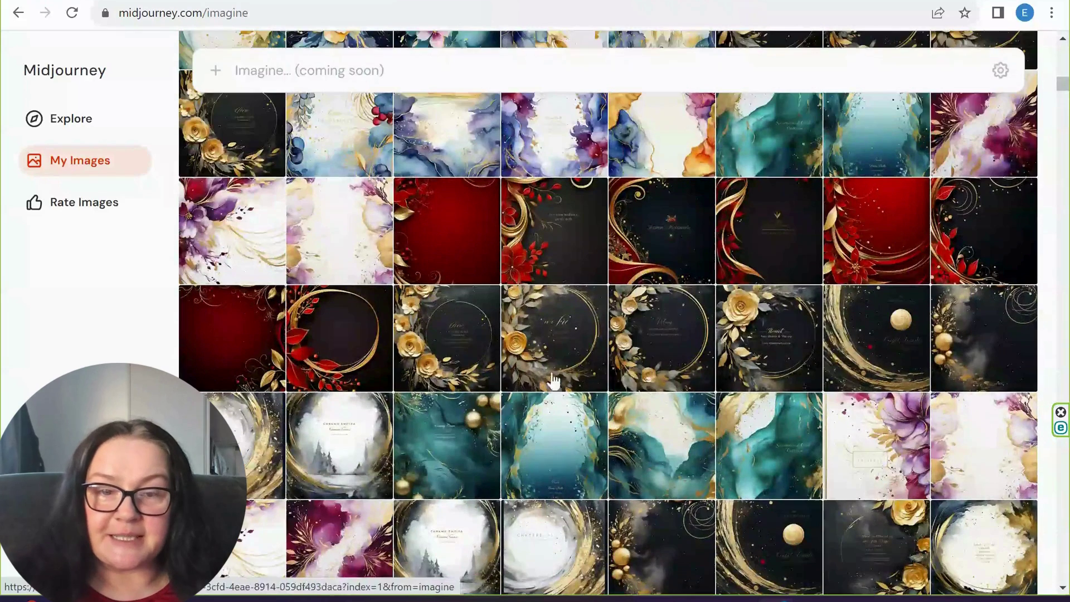
{"action": "left_click", "coordinate": [751, 344]}
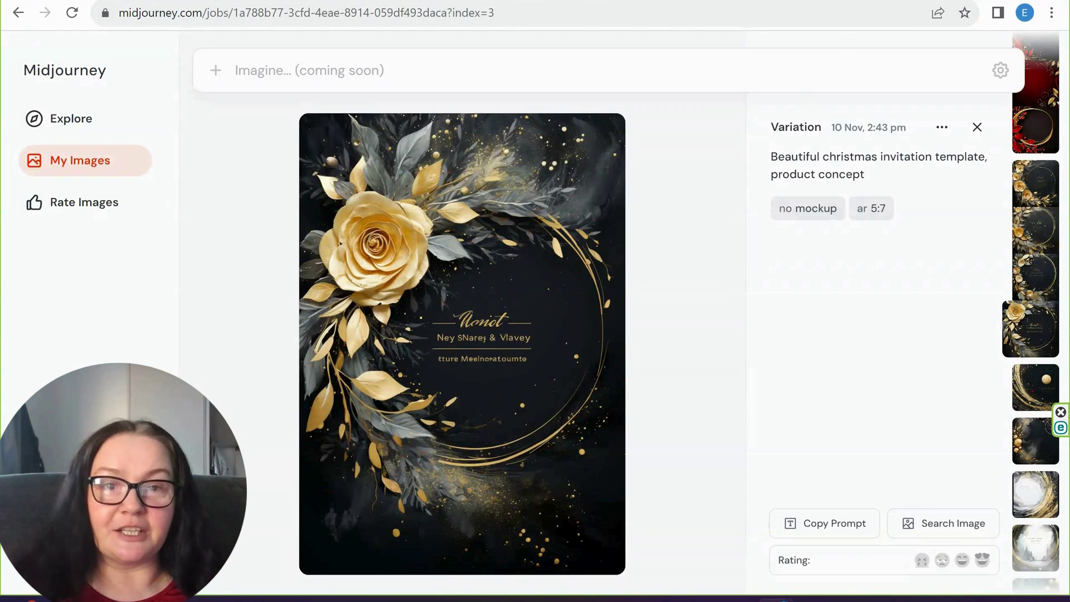
{"action": "left_click", "coordinate": [859, 12]}
{"action": "key", "text": "BackSpace"}
Step: Open the Expres Prints Patreon page and scroll through its Collections cards
{"action": "left_click", "coordinate": [613, 477]}
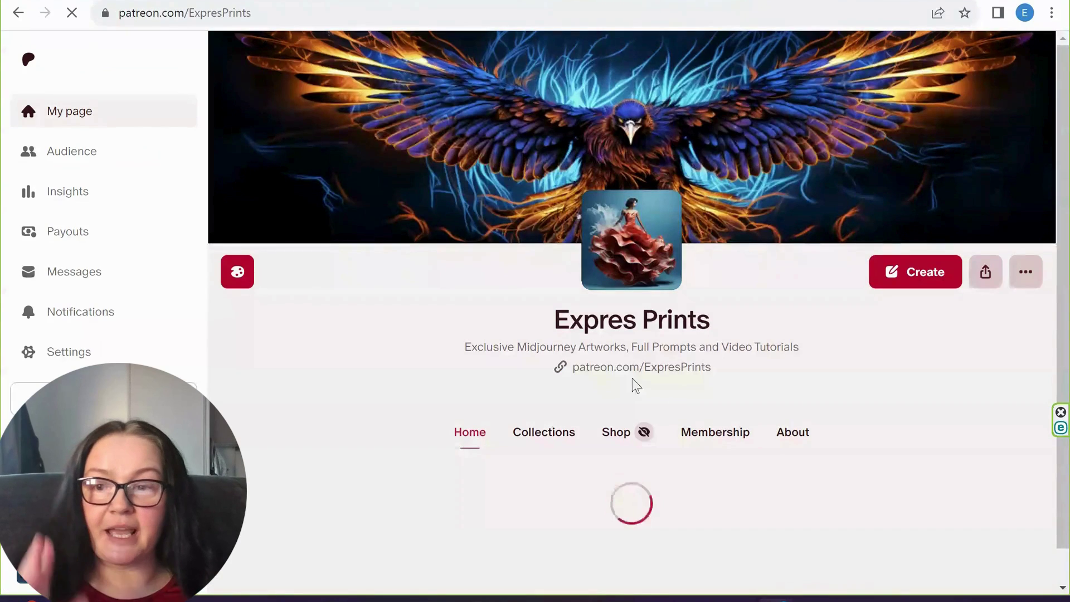
{"action": "scroll", "coordinate": [490, 435], "scroll_direction": "down", "scroll_amount": 2}
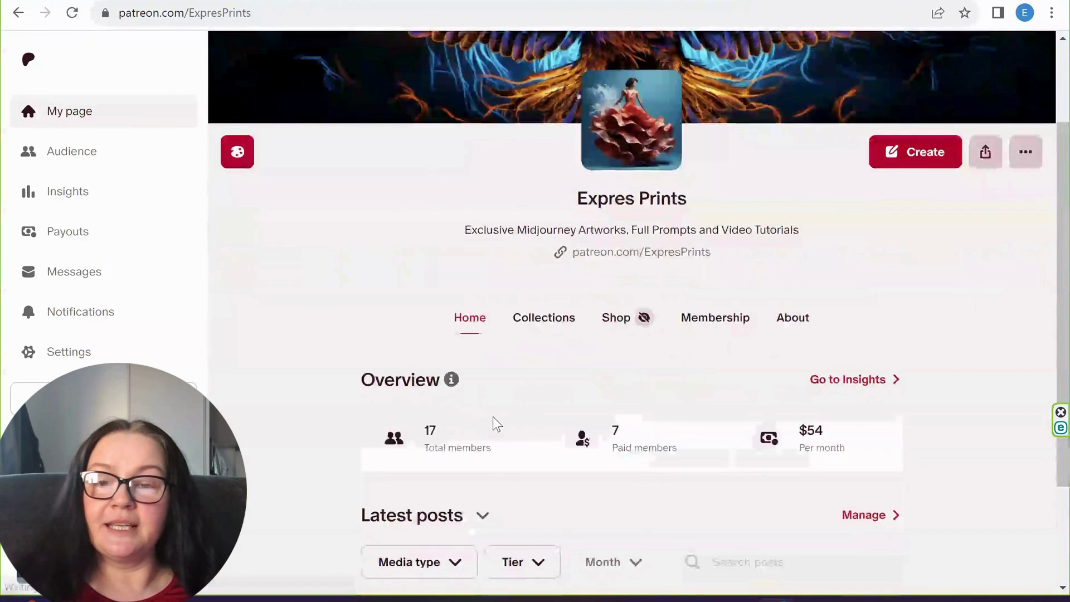
{"action": "left_click", "coordinate": [560, 324]}
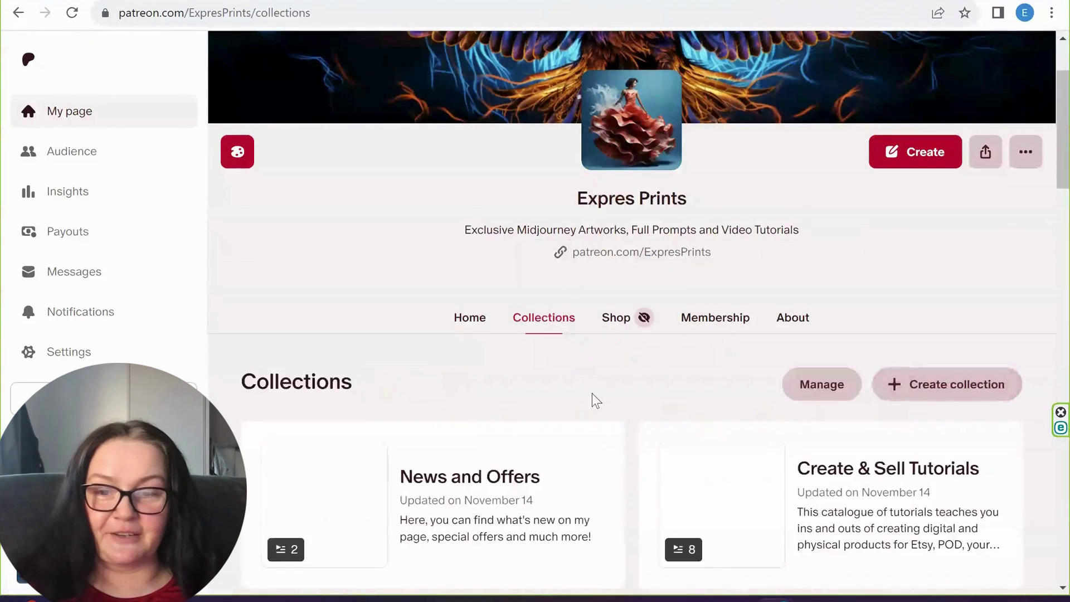
{"action": "scroll", "coordinate": [591, 400], "scroll_direction": "down", "scroll_amount": 3}
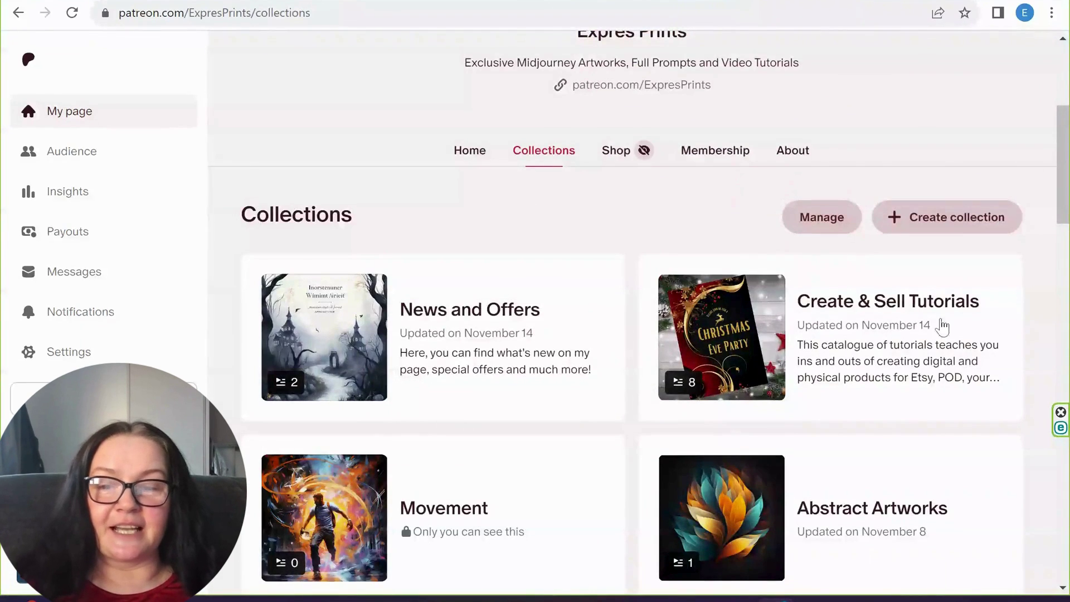
{"action": "scroll", "coordinate": [845, 320], "scroll_direction": "down", "scroll_amount": 3}
{"action": "scroll", "coordinate": [831, 318], "scroll_direction": "down", "scroll_amount": 3}
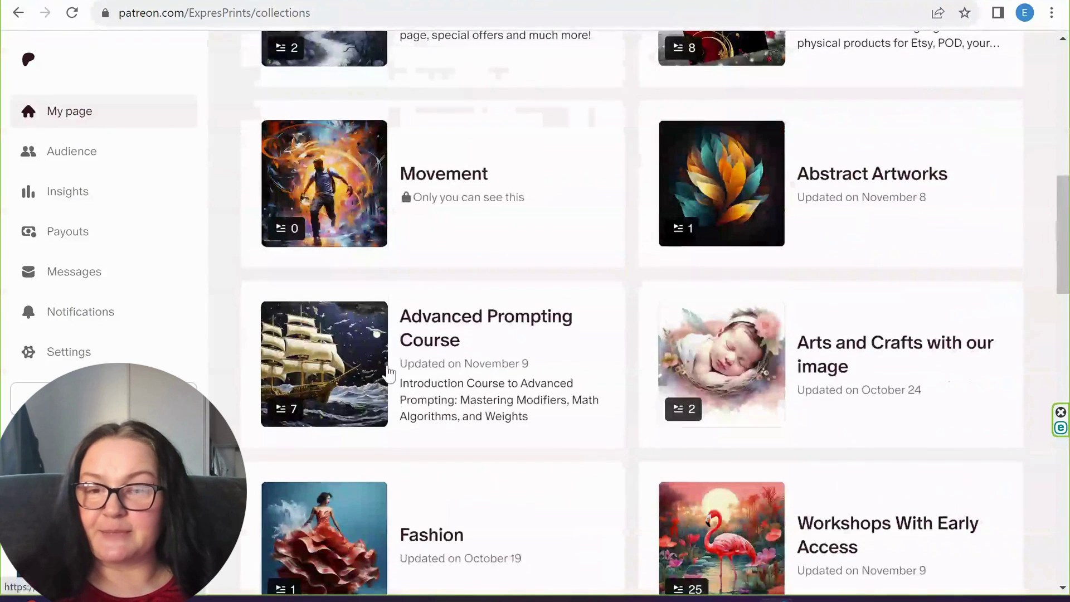
{"action": "scroll", "coordinate": [461, 361], "scroll_direction": "up", "scroll_amount": 6}
{"action": "scroll", "coordinate": [461, 361], "scroll_direction": "up", "scroll_amount": 5}
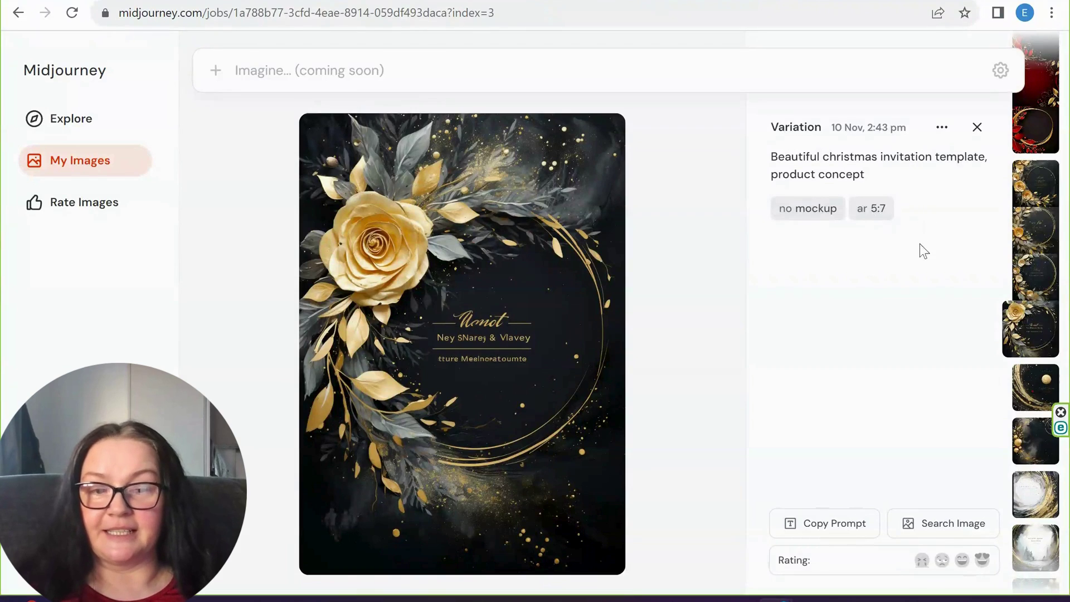
Step: Step through the gold-rose and red-and-gold variations to the purple and gold floral watercolour upscale
{"action": "key", "text": "Up"}
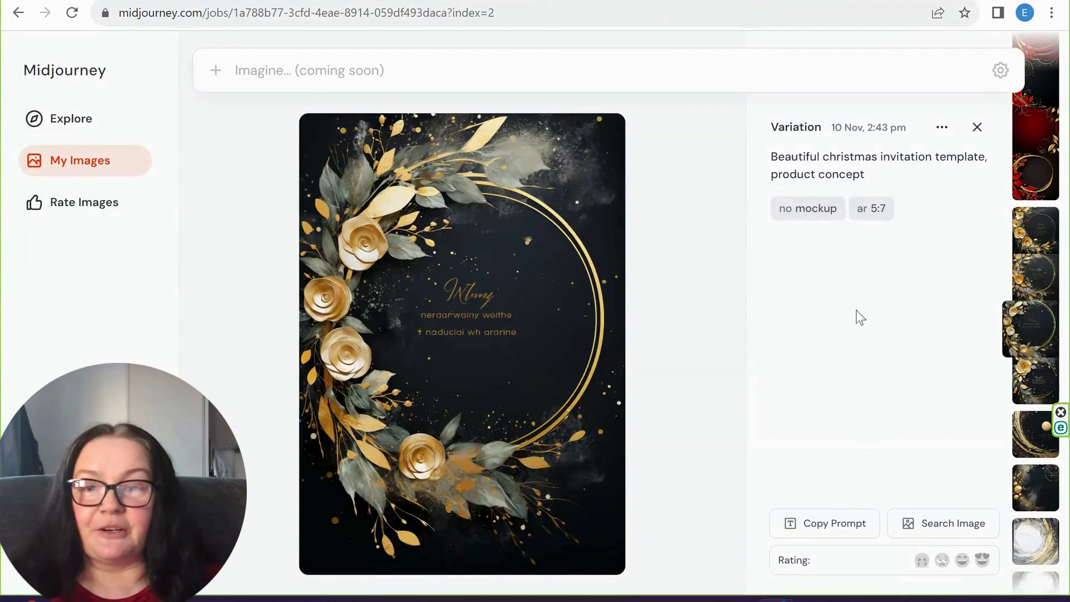
{"action": "key", "text": "Up"}
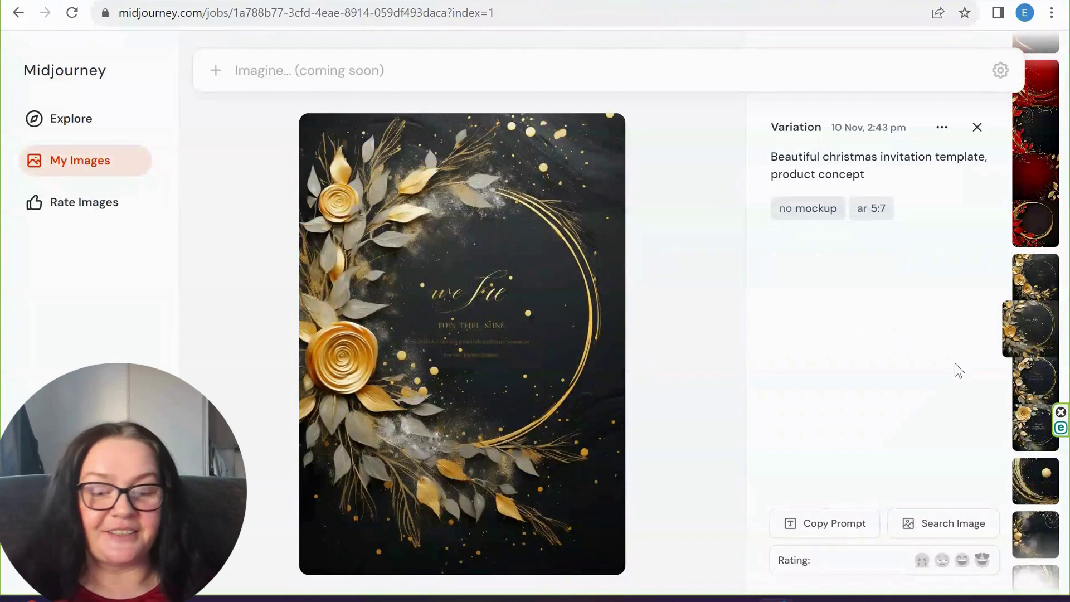
{"action": "key", "text": "Down"}
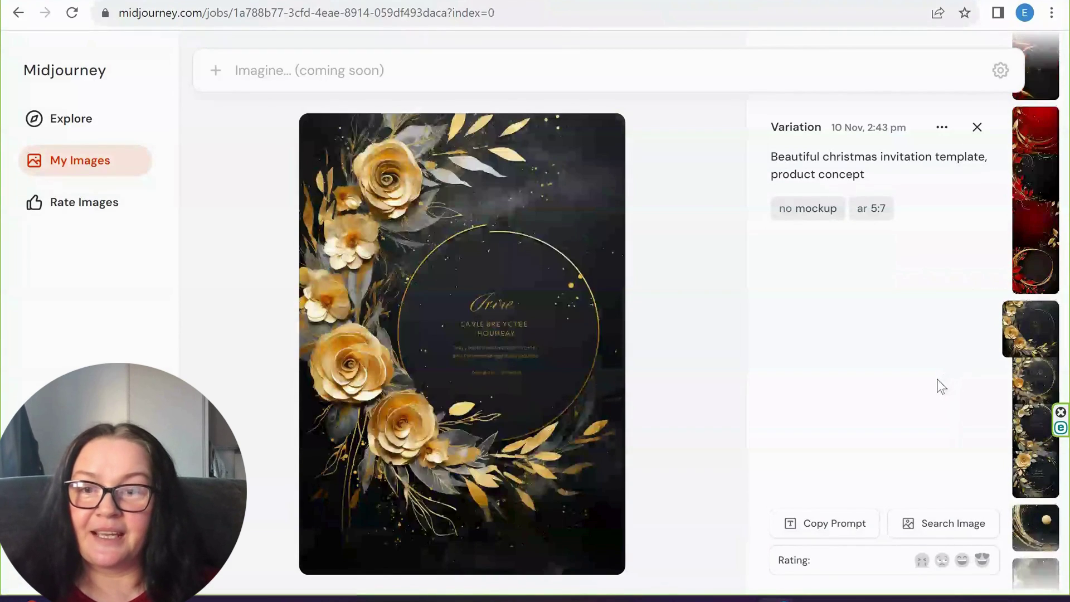
{"action": "key", "text": "Down"}
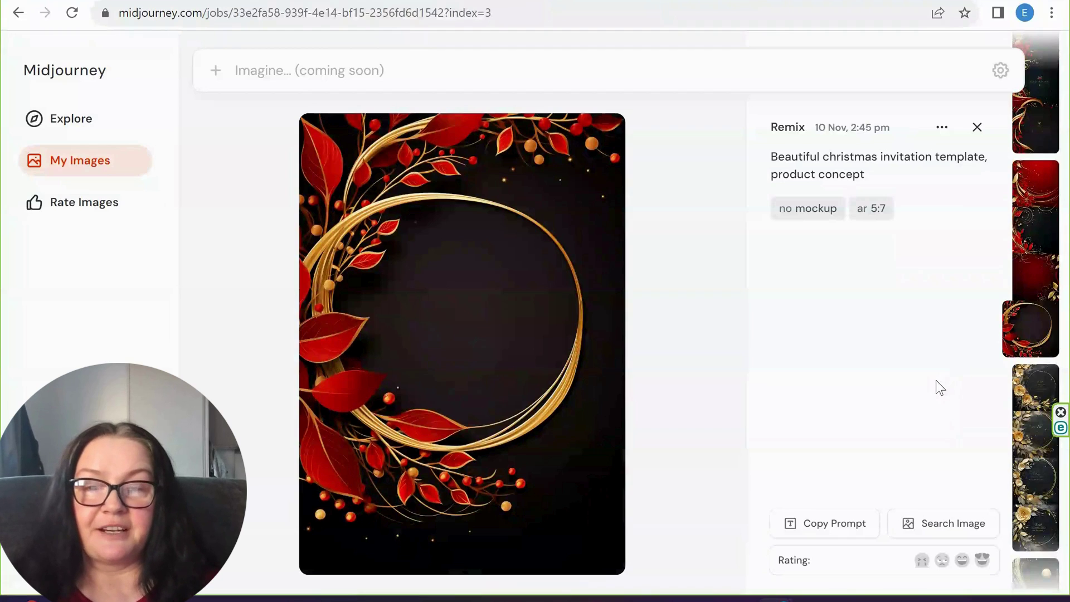
{"action": "key", "text": "Up"}
{"action": "key", "text": "Up"}
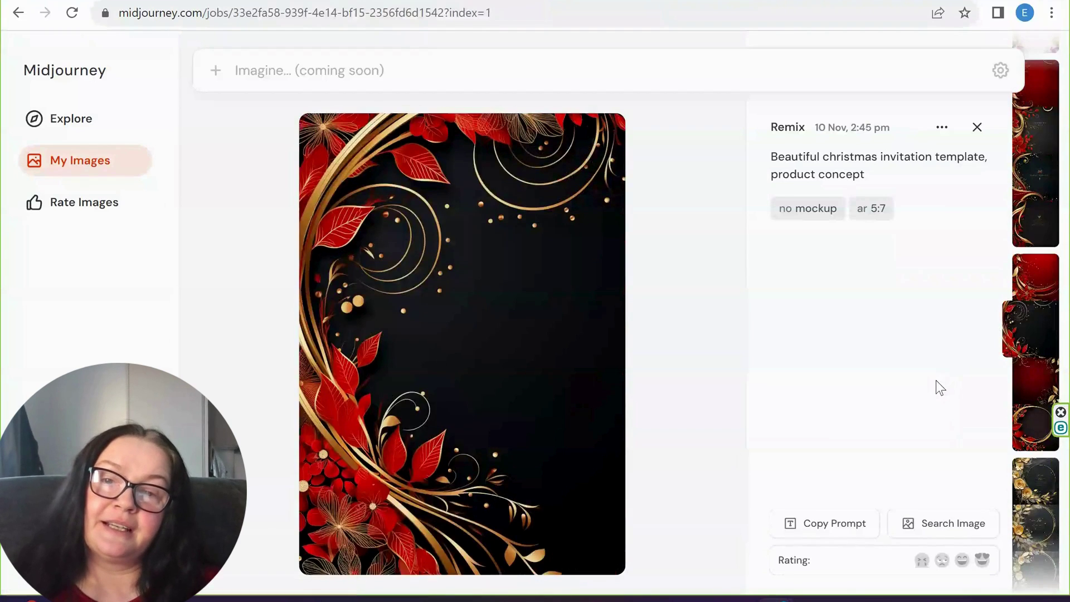
{"action": "key", "text": "Down"}
{"action": "key", "text": "Down"}
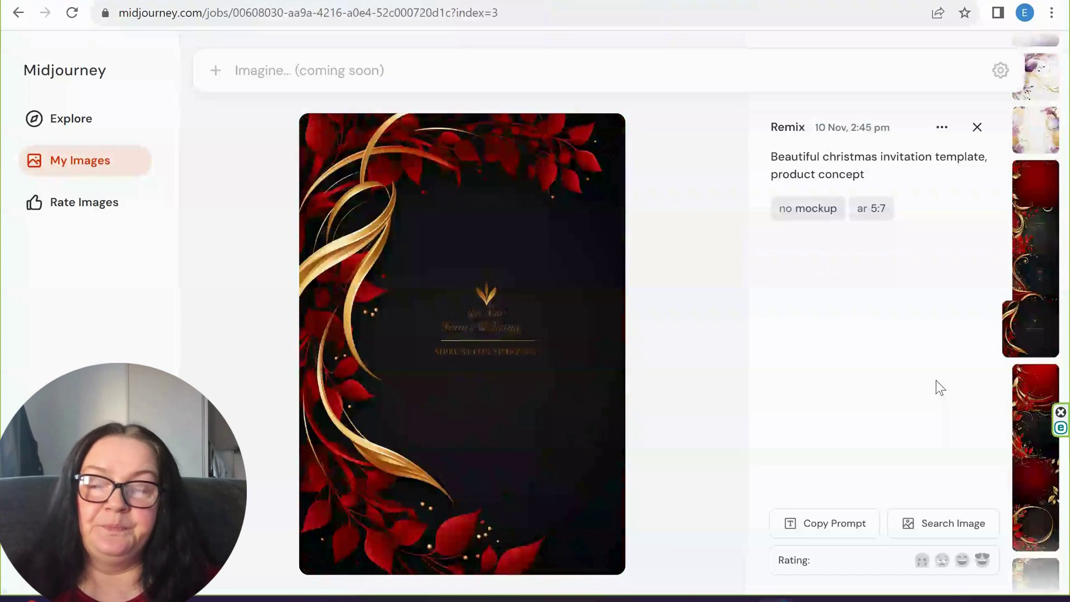
{"action": "key", "text": "Up"}
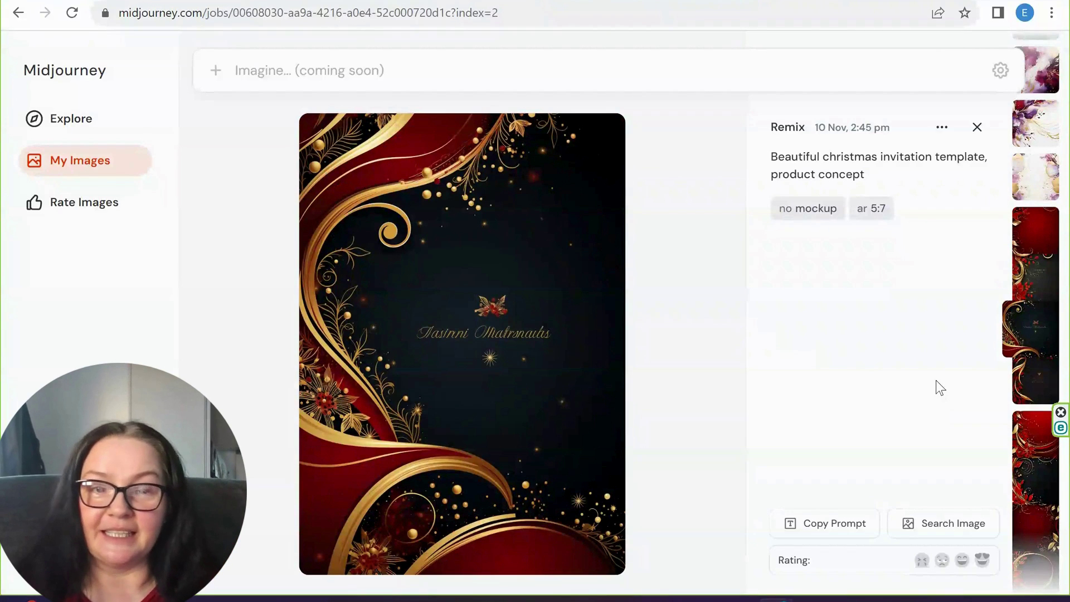
{"action": "key", "text": "Left"}
{"action": "key", "text": "Left"}
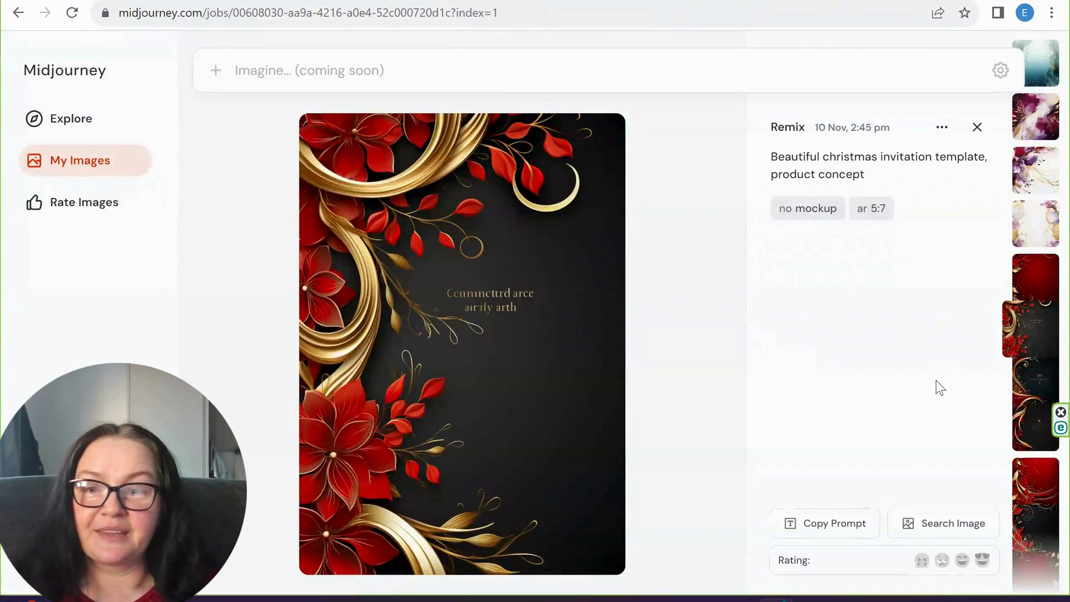
{"action": "key", "text": "Up"}
{"action": "key", "text": "Up"}
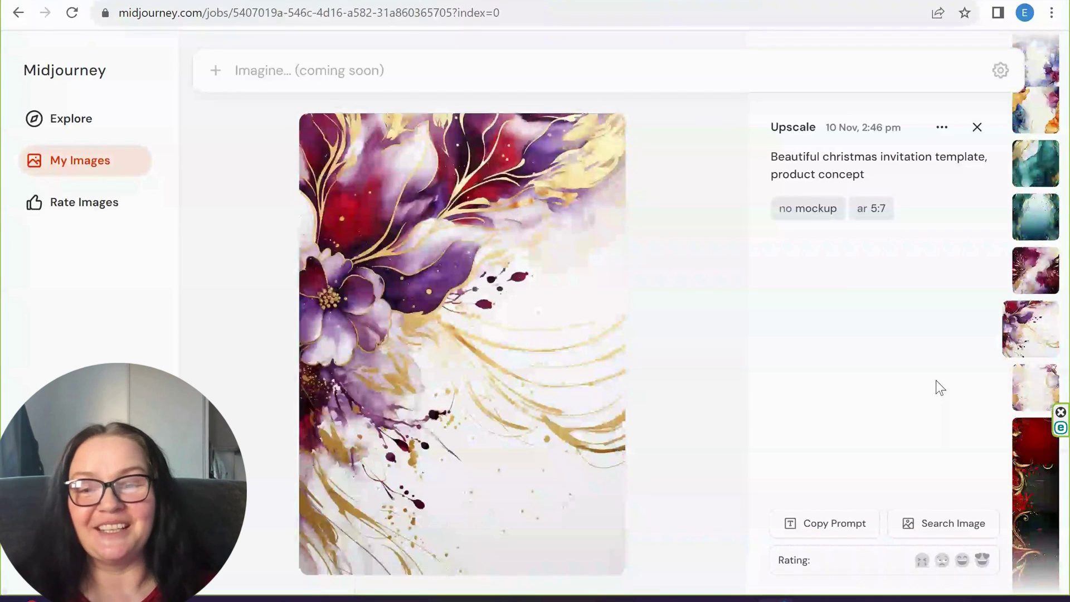
Step: Browse through the teal, purple, black-and-gold and blue-and-gold floral invitation designs
{"action": "key", "text": "Up"}
{"action": "key", "text": "Up"}
{"action": "key", "text": "Up"}
{"action": "key", "text": "Up"}
{"action": "key", "text": "Up"}
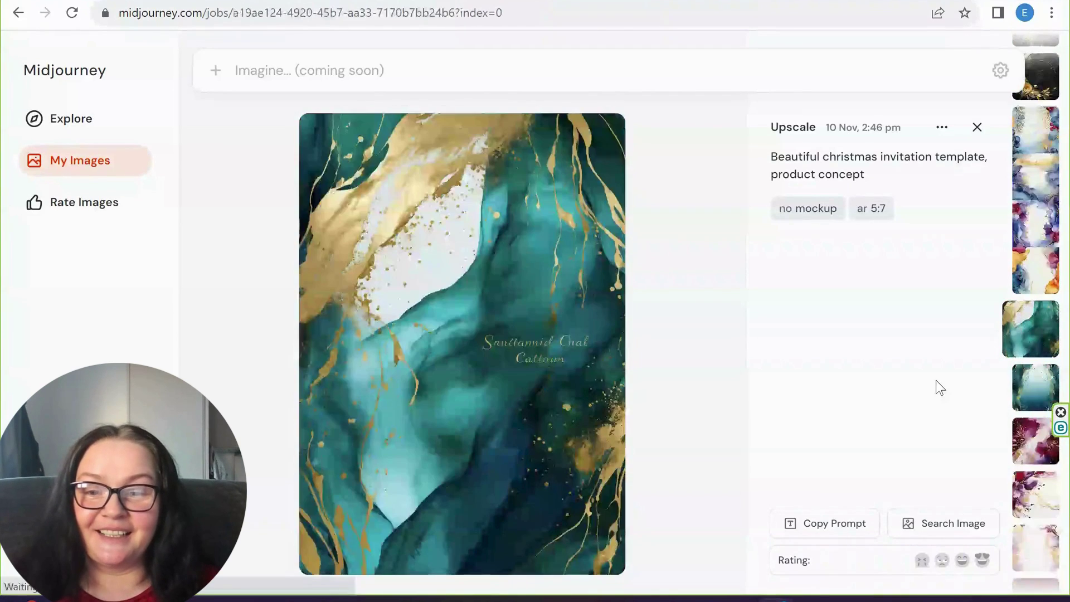
{"action": "key", "text": "Up"}
{"action": "key", "text": "Up"}
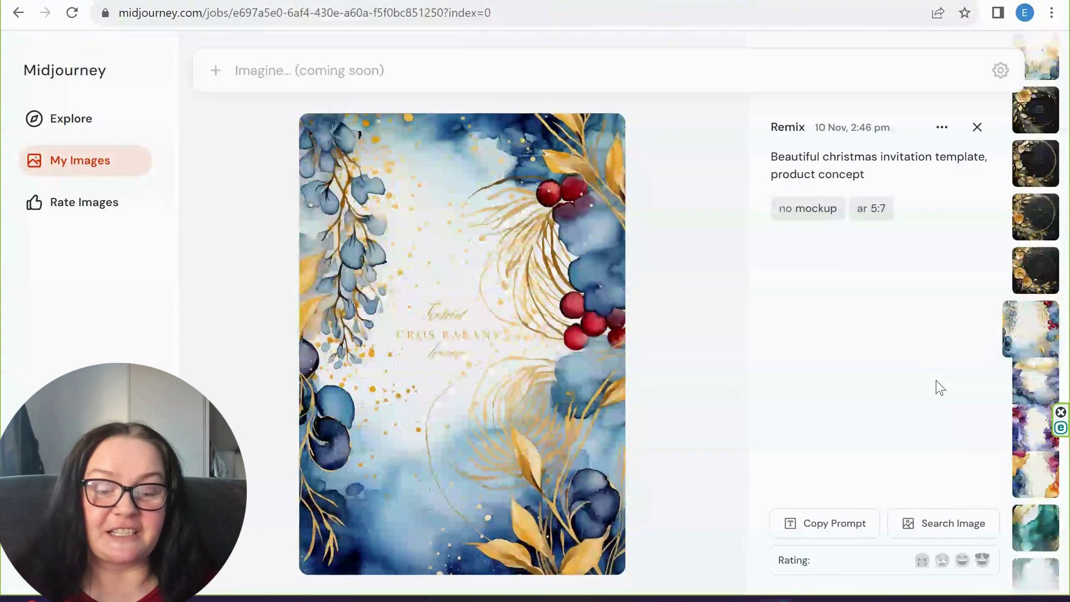
{"action": "key", "text": "Up"}
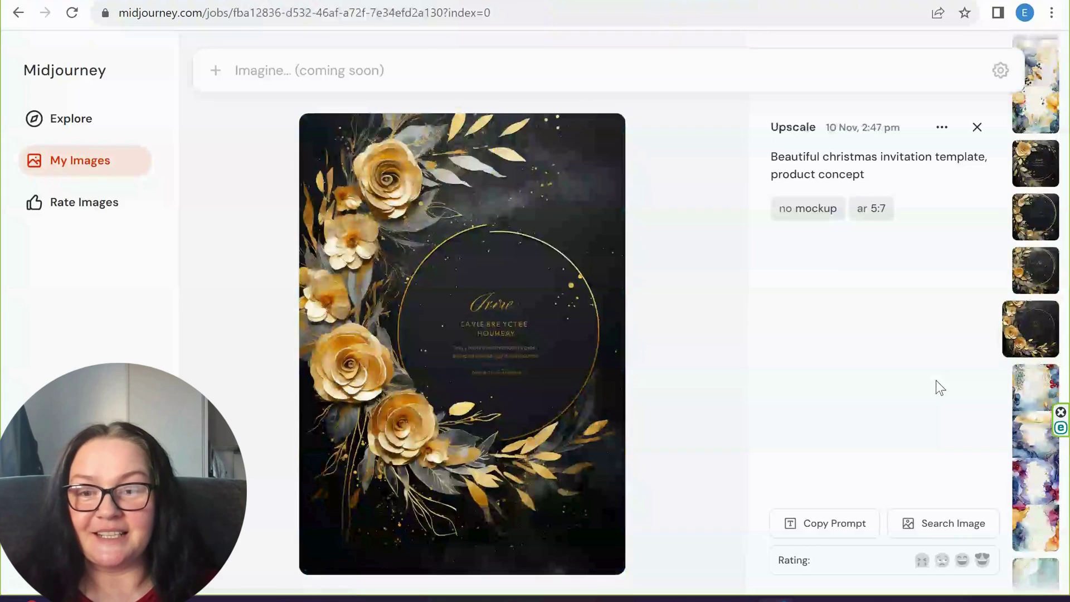
{"action": "key", "text": "Up"}
{"action": "key", "text": "Up"}
{"action": "key", "text": "Up"}
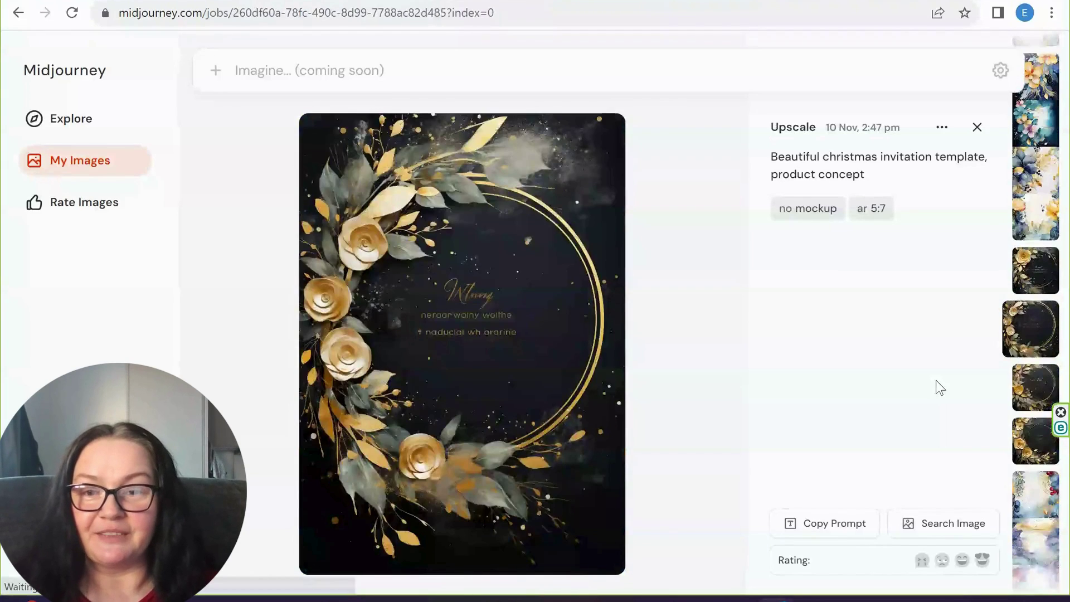
{"action": "key", "text": "Down"}
{"action": "key", "text": "Down"}
{"action": "key", "text": "Down"}
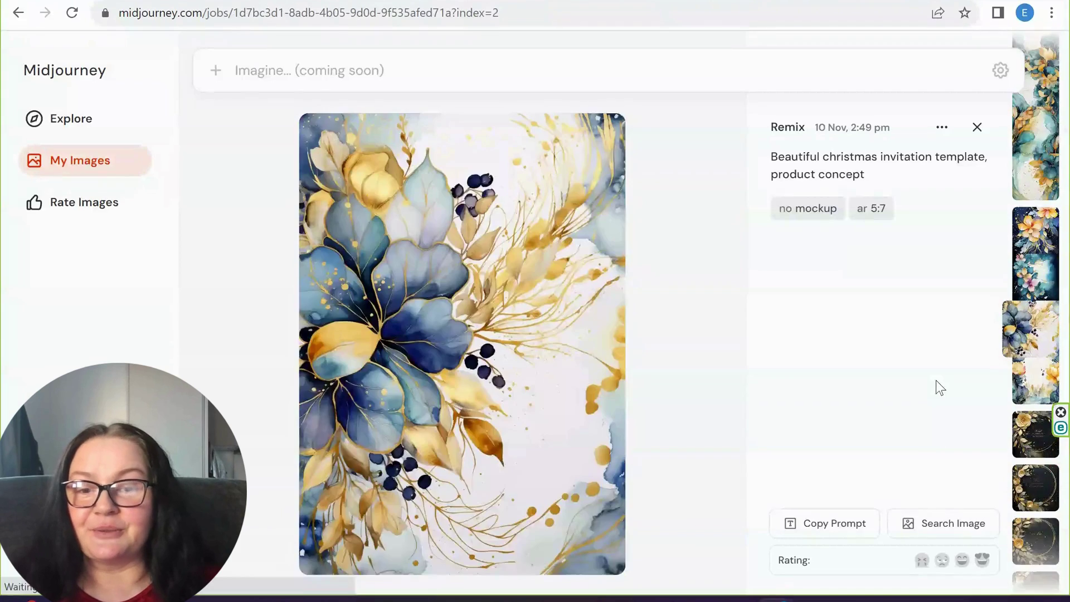
{"action": "key", "text": "Down"}
{"action": "key", "text": "Down"}
{"action": "key", "text": "Down"}
{"action": "key", "text": "Down"}
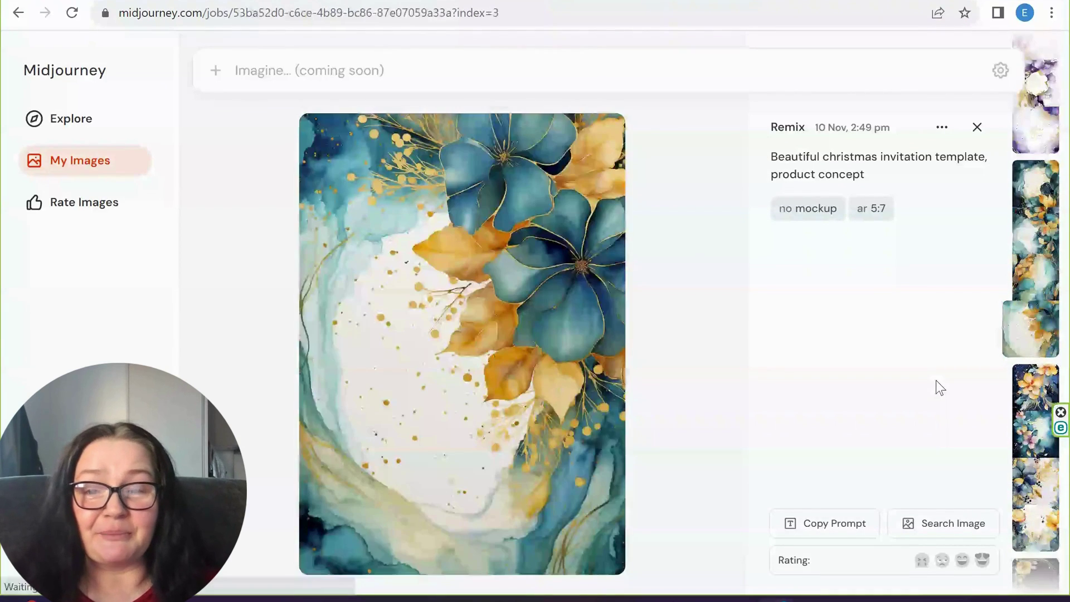
{"action": "key", "text": "Down"}
{"action": "key", "text": "Down"}
{"action": "key", "text": "Down"}
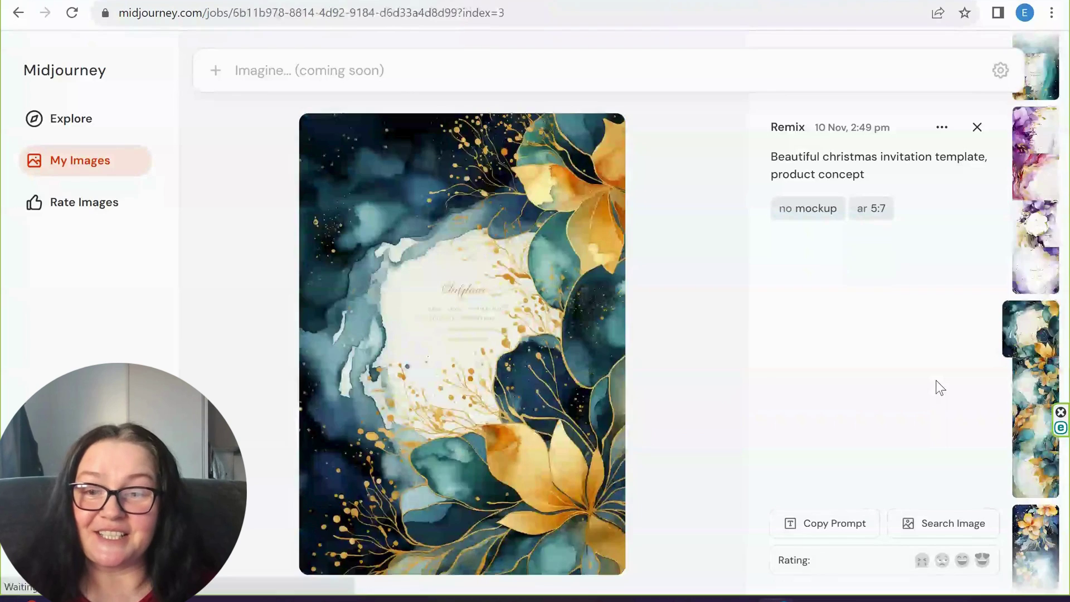
Step: Page through the green-and-gold invitation variations, then close the lightbox
{"action": "key", "text": "Up"}
{"action": "key", "text": "Up"}
{"action": "key", "text": "Up"}
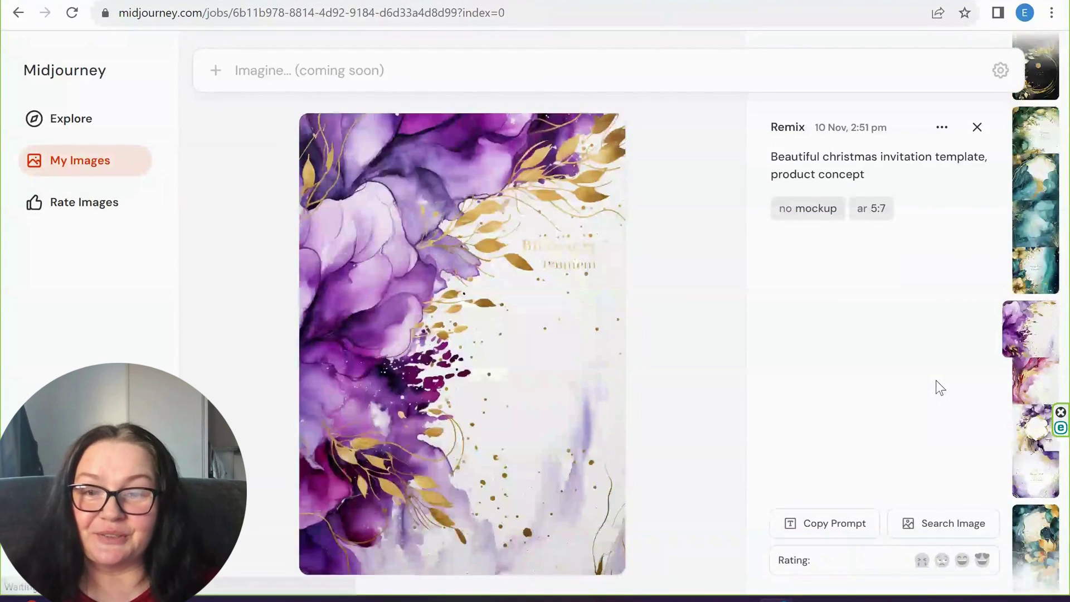
{"action": "key", "text": "Up"}
{"action": "key", "text": "Up"}
{"action": "key", "text": "Up"}
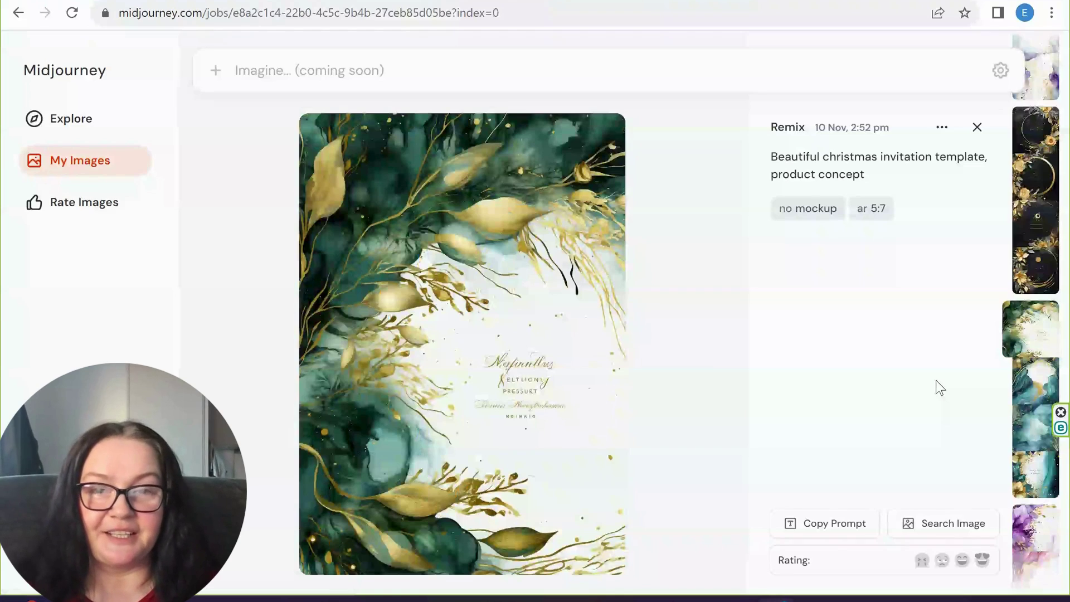
{"action": "key", "text": "Up"}
{"action": "key", "text": "Up"}
{"action": "key", "text": "Up"}
{"action": "key", "text": "Up"}
{"action": "key", "text": "Up"}
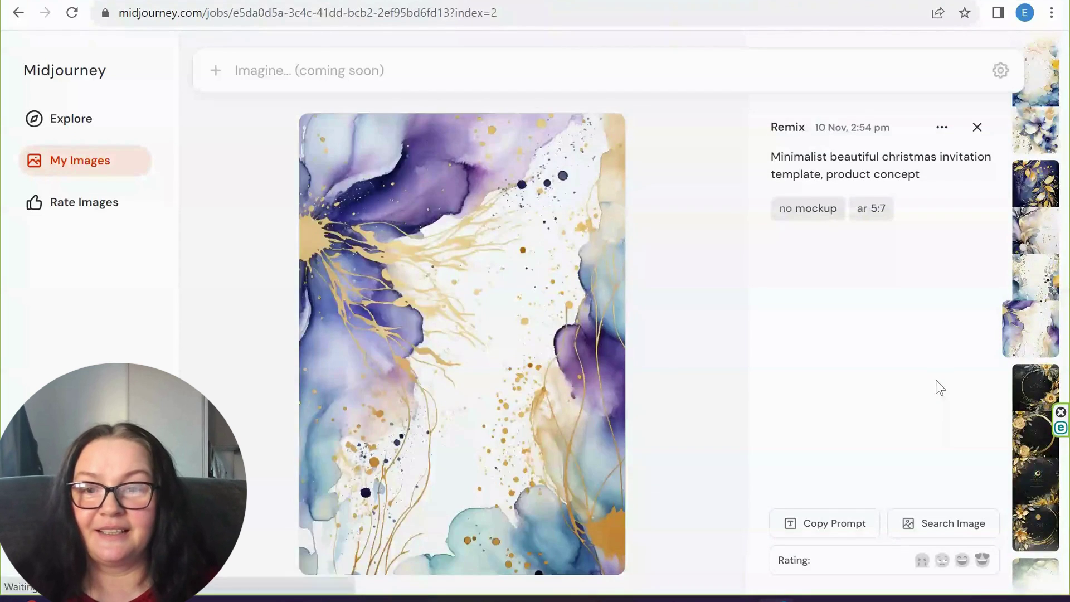
{"action": "key", "text": "Up"}
{"action": "key", "text": "Up"}
{"action": "key", "text": "Up"}
{"action": "key", "text": "Up"}
{"action": "key", "text": "Up"}
{"action": "key", "text": "Up"}
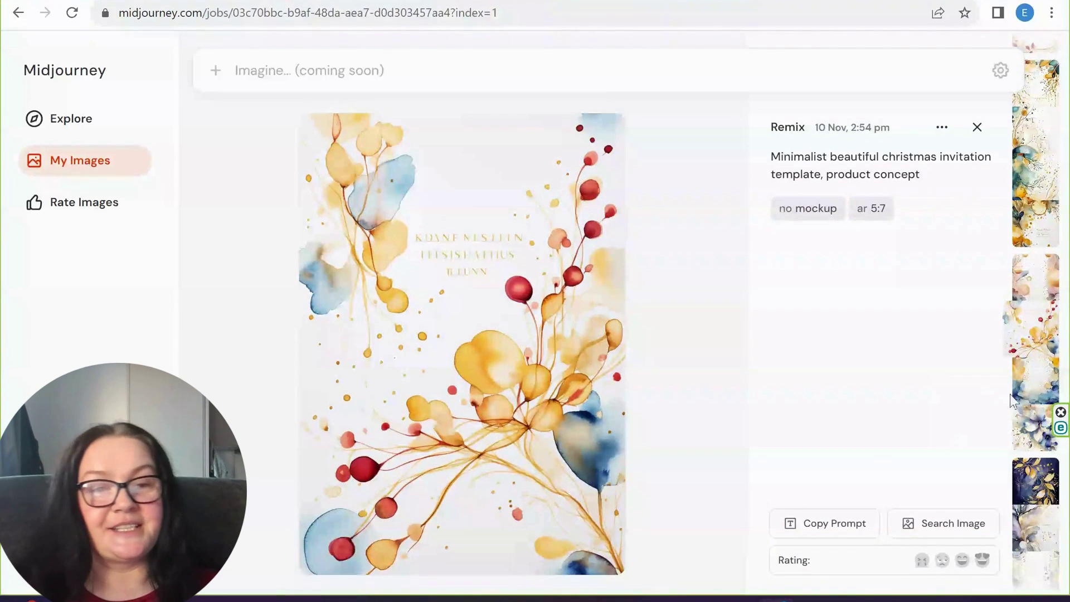
{"action": "left_click", "coordinate": [979, 130]}
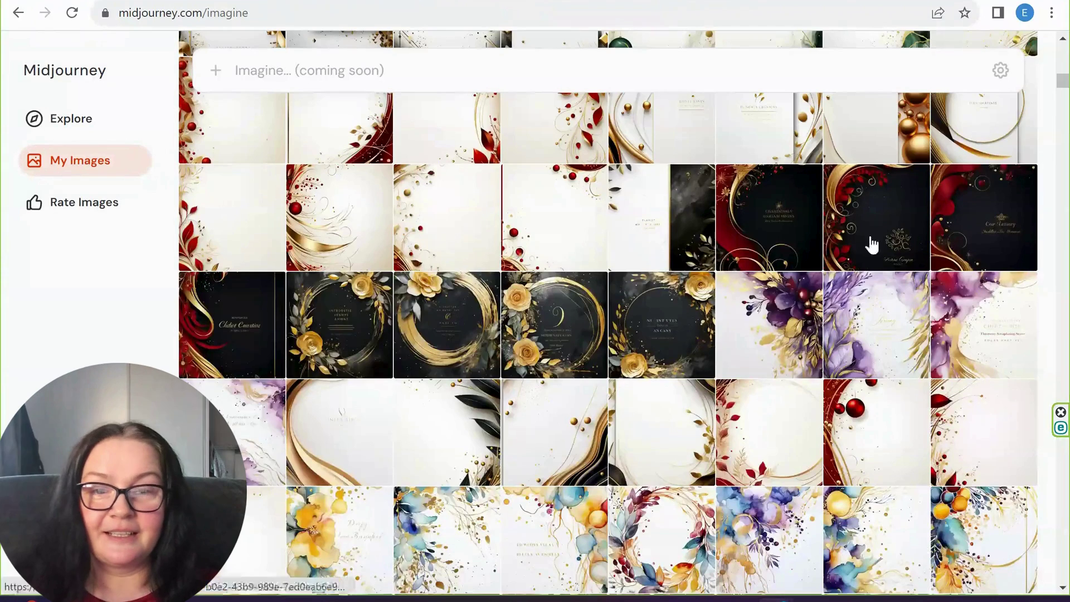
{"action": "left_click", "coordinate": [555, 233]}
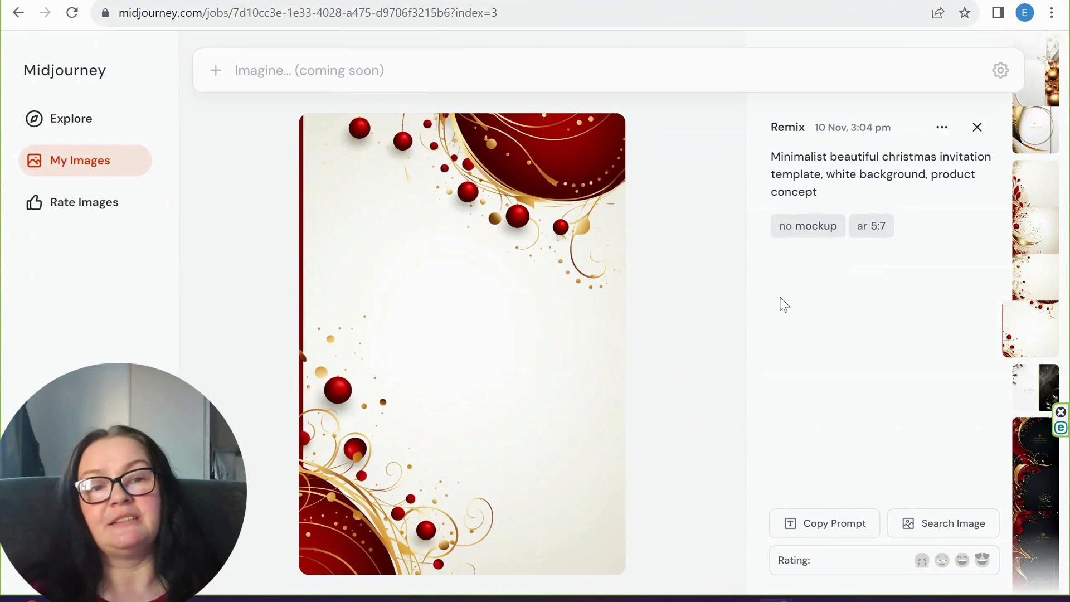
{"action": "left_click", "coordinate": [984, 133]}
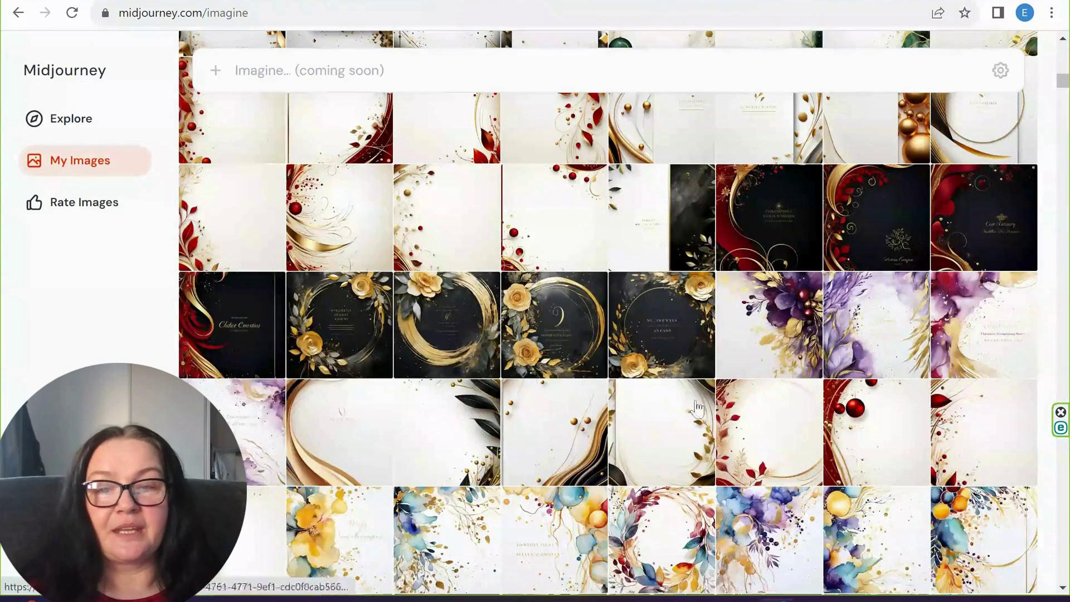
{"action": "scroll", "coordinate": [681, 411], "scroll_direction": "down", "scroll_amount": 5}
{"action": "scroll", "coordinate": [689, 415], "scroll_direction": "up", "scroll_amount": 2}
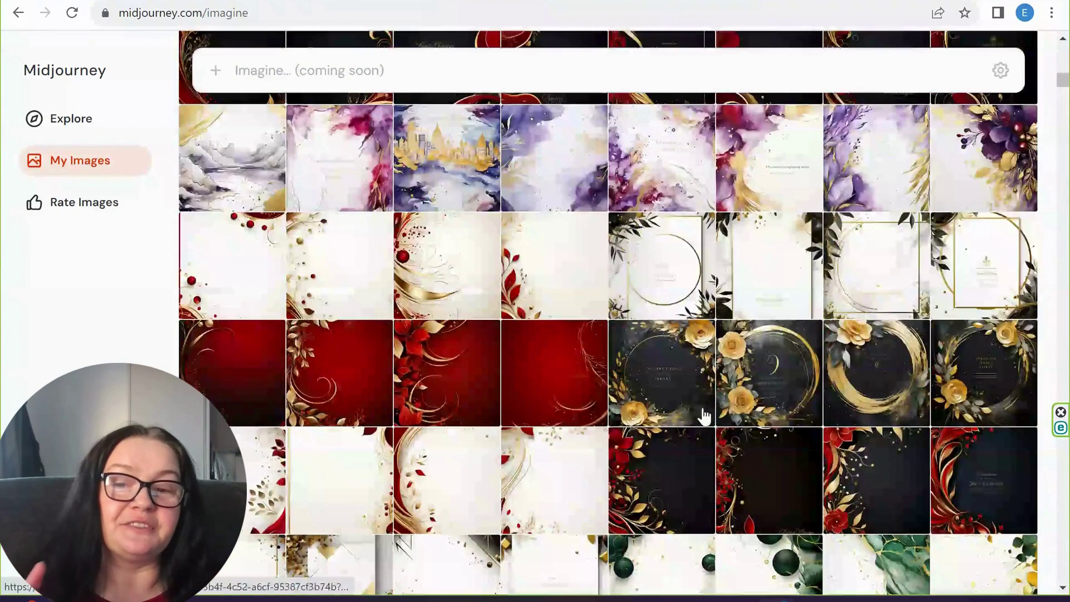
{"action": "scroll", "coordinate": [608, 411], "scroll_direction": "up", "scroll_amount": 4}
{"action": "scroll", "coordinate": [608, 412], "scroll_direction": "up", "scroll_amount": 5}
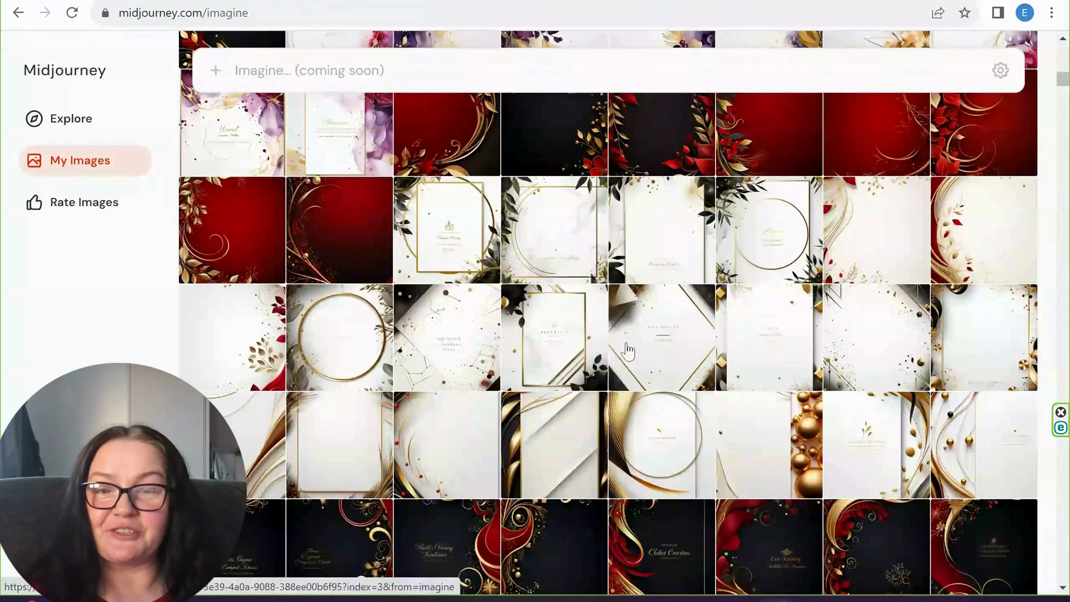
{"action": "left_click", "coordinate": [658, 340]}
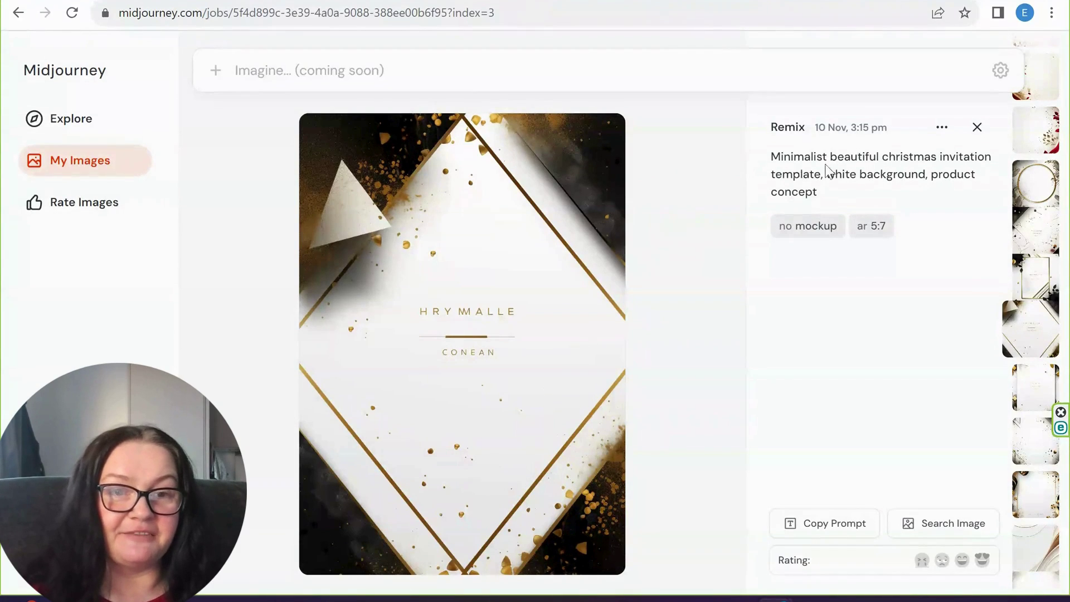
{"action": "left_click", "coordinate": [977, 129]}
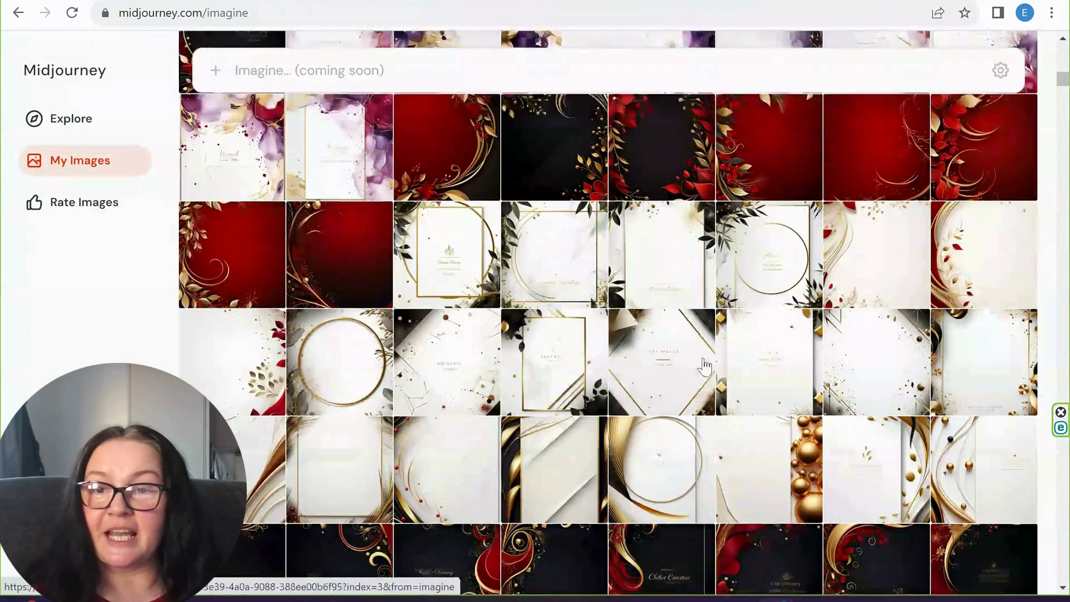
{"action": "scroll", "coordinate": [705, 366], "scroll_direction": "up", "scroll_amount": 10}
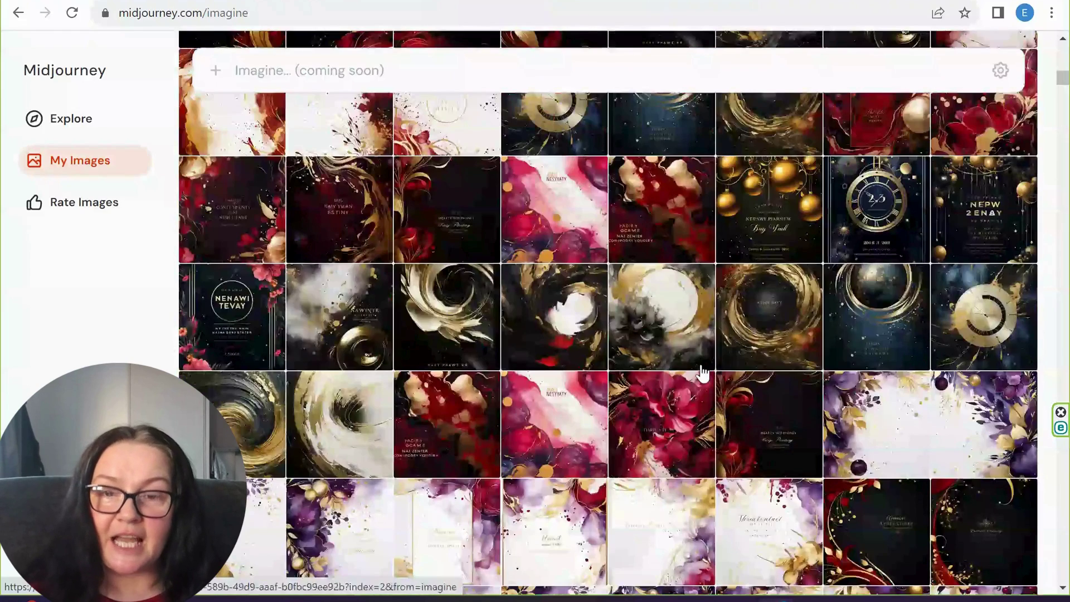
{"action": "scroll", "coordinate": [702, 374], "scroll_direction": "up", "scroll_amount": 5}
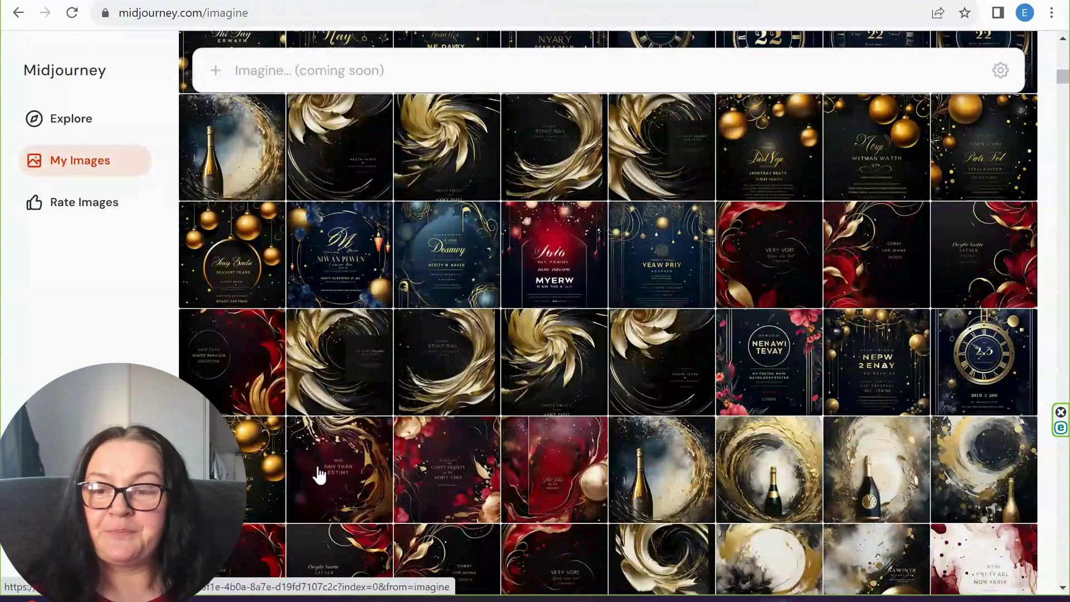
{"action": "left_click", "coordinate": [229, 457]}
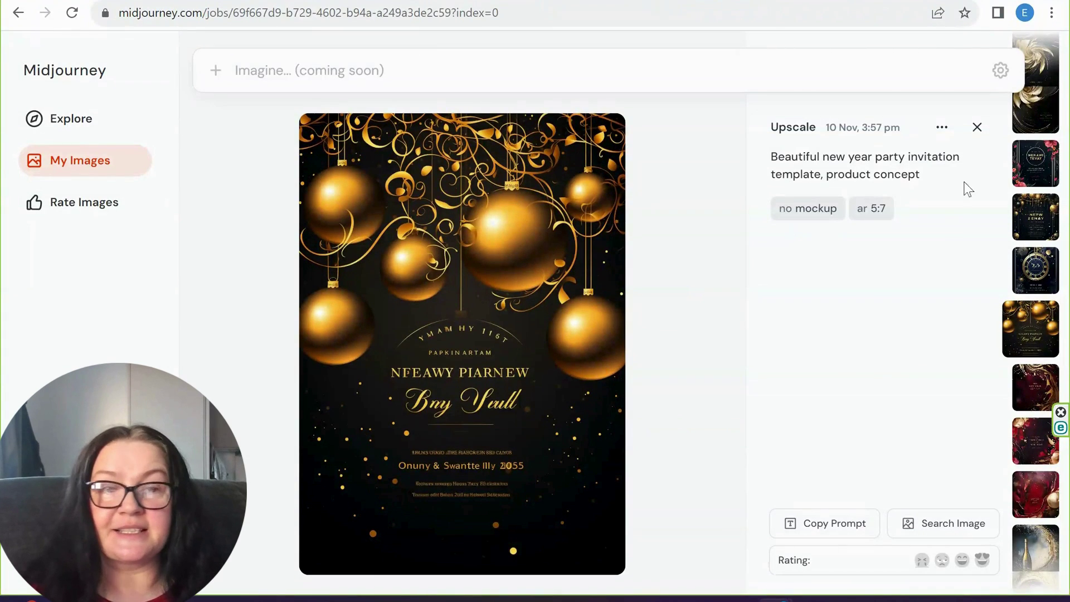
{"action": "left_click", "coordinate": [977, 127]}
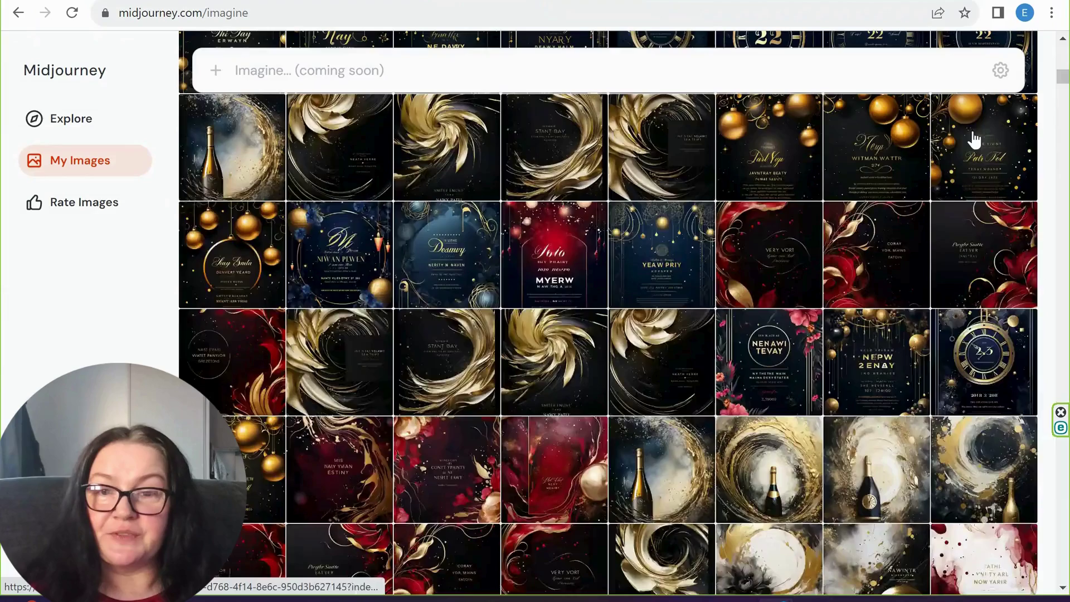
{"action": "scroll", "coordinate": [669, 418], "scroll_direction": "up", "scroll_amount": 3}
{"action": "scroll", "coordinate": [669, 418], "scroll_direction": "up", "scroll_amount": 10}
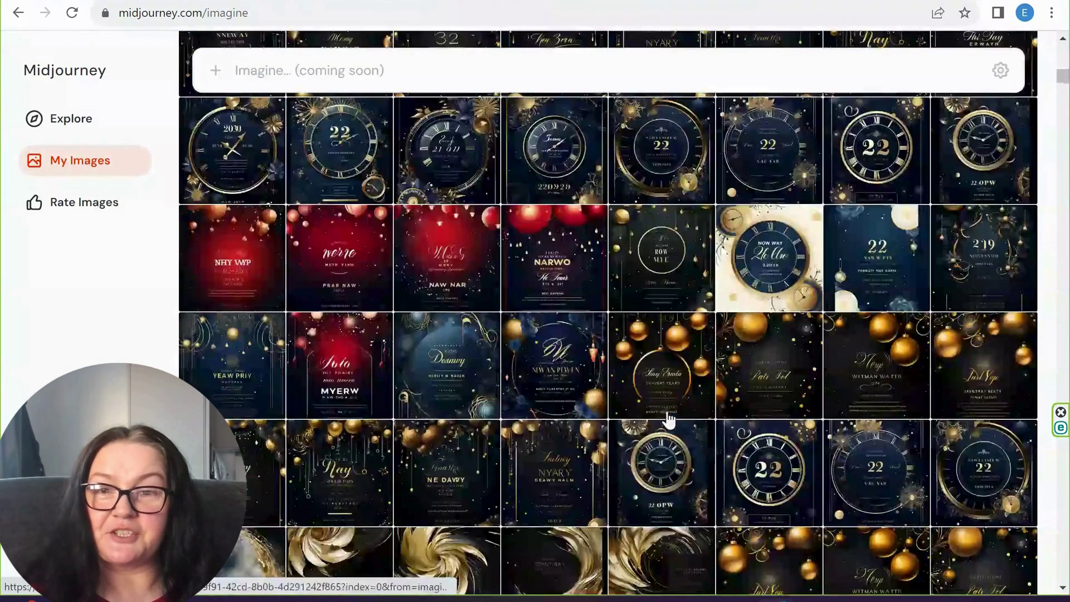
Step: Preview the dark and blue forest invitations, then open the pastel balloon party invitation full size
{"action": "scroll", "coordinate": [689, 419], "scroll_direction": "up", "scroll_amount": 3}
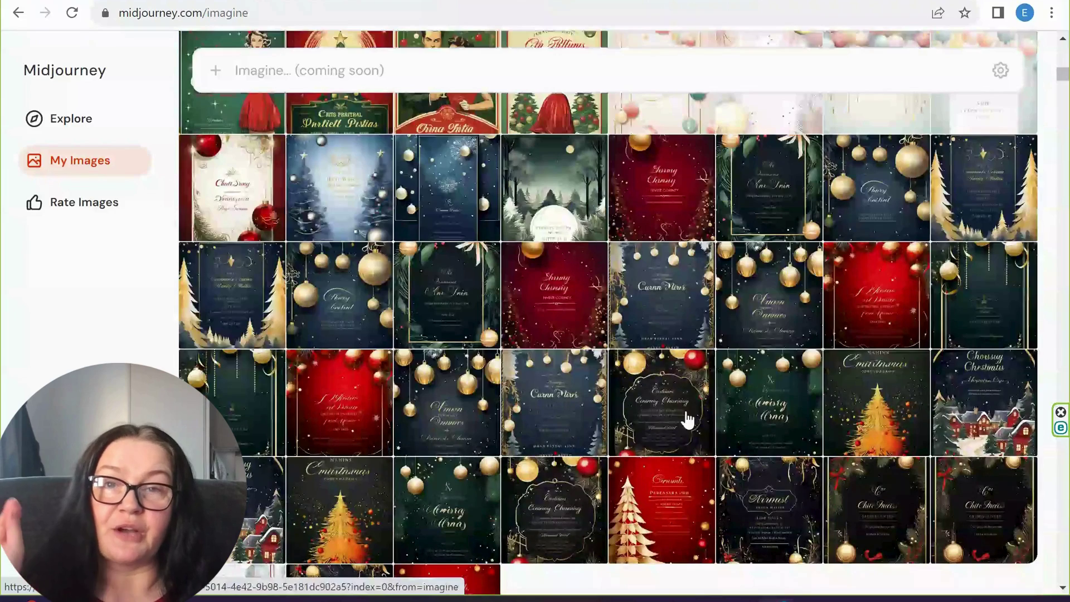
{"action": "scroll", "coordinate": [689, 419], "scroll_direction": "up", "scroll_amount": 2}
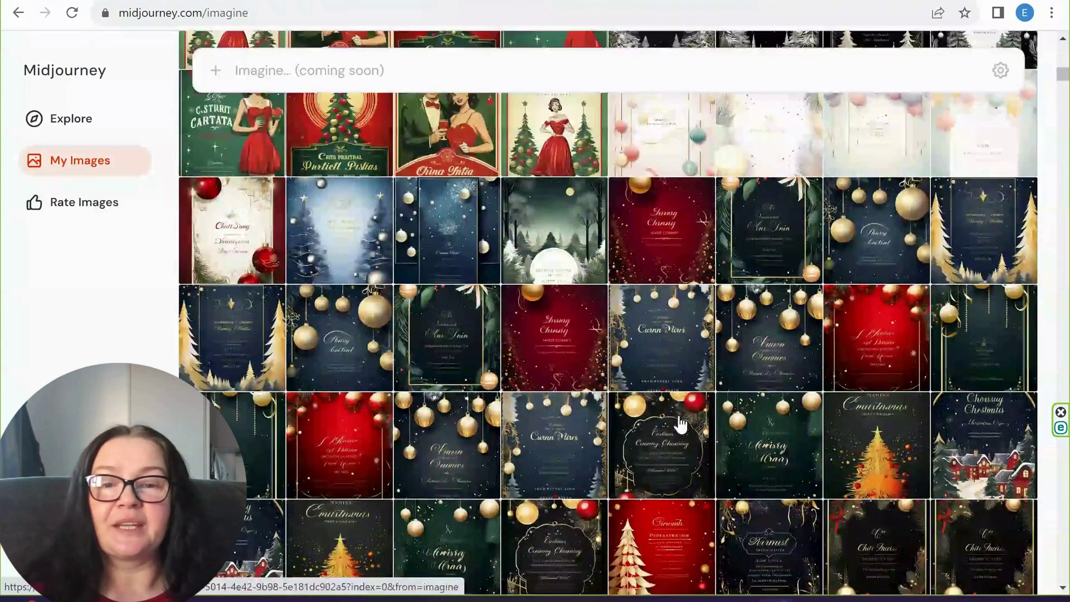
{"action": "left_click", "coordinate": [569, 285]}
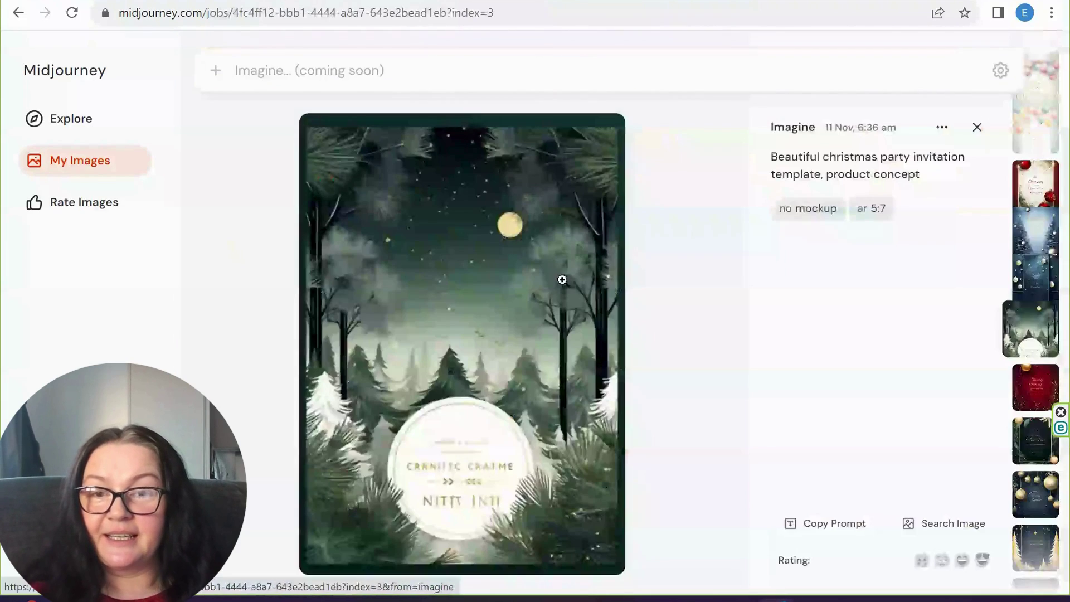
{"action": "left_click", "coordinate": [977, 128]}
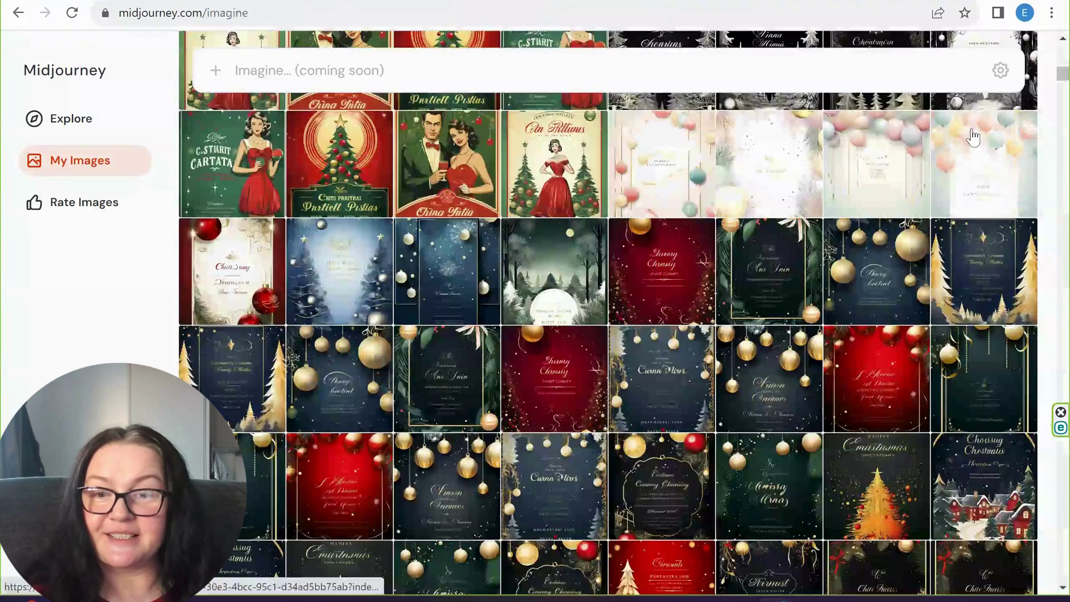
{"action": "left_click", "coordinate": [321, 267]}
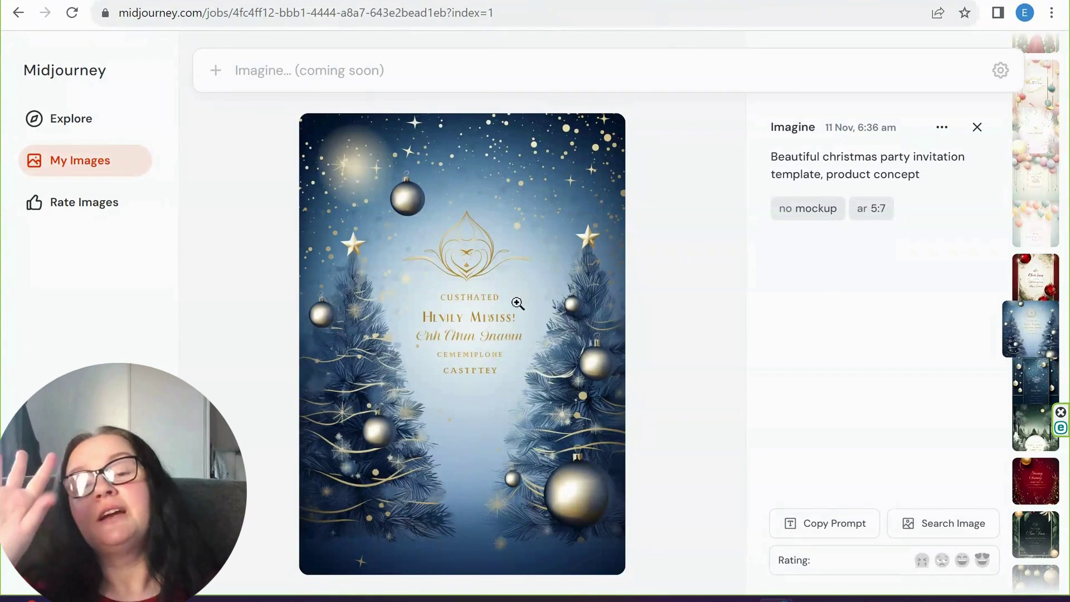
{"action": "left_click", "coordinate": [976, 132]}
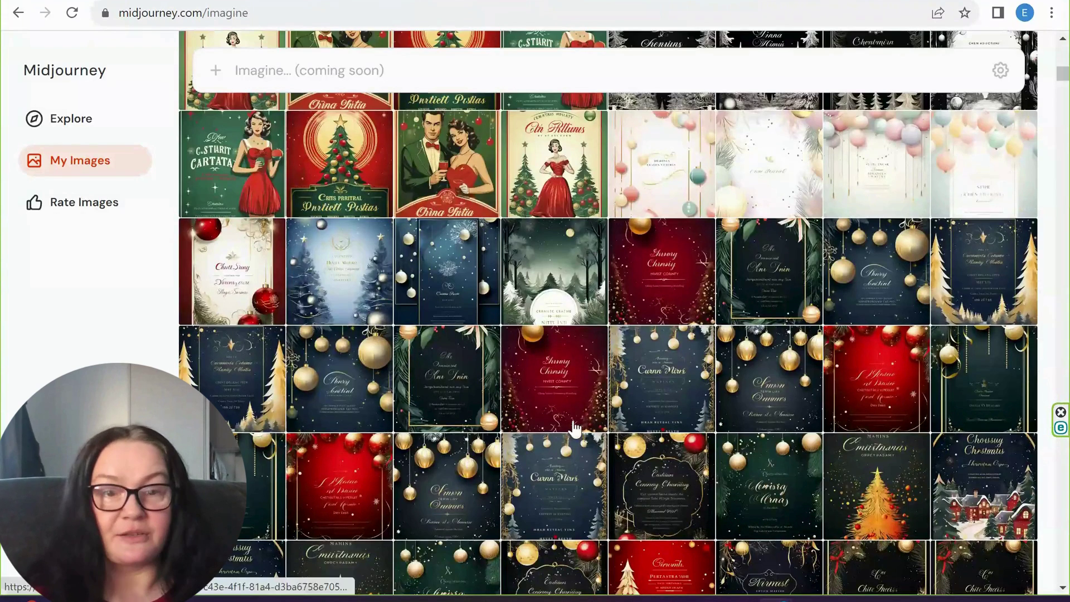
{"action": "scroll", "coordinate": [765, 349], "scroll_direction": "up", "scroll_amount": 3}
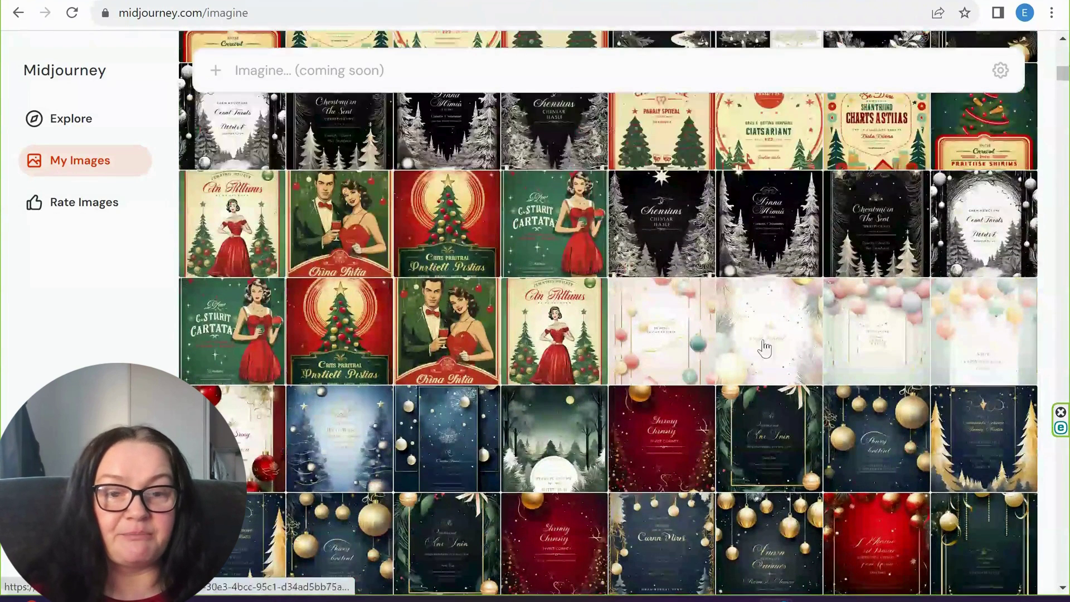
{"action": "left_click", "coordinate": [883, 323]}
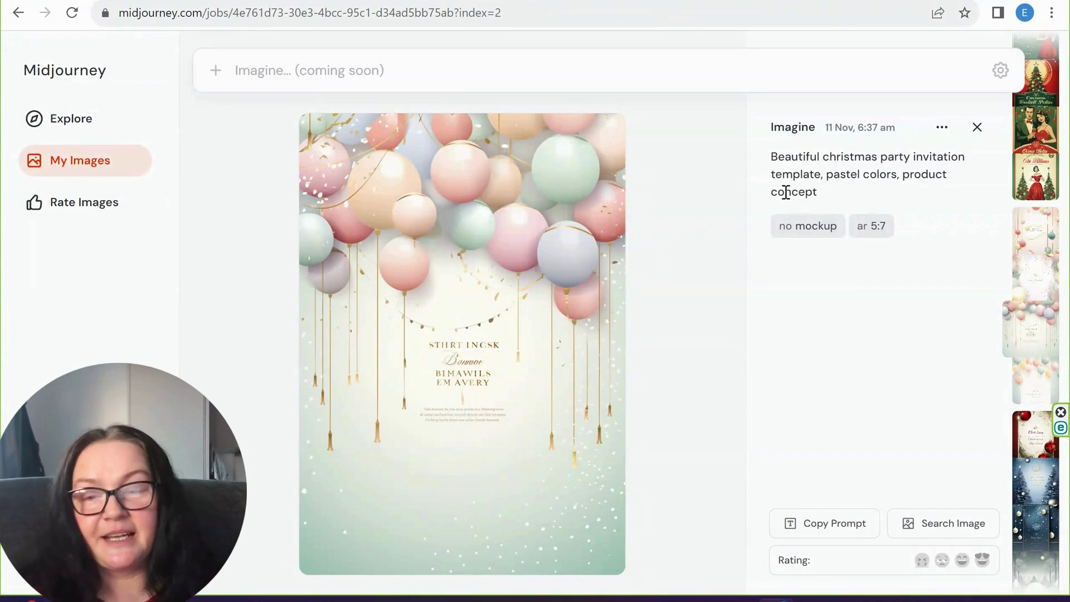
Step: Page through the retro and monochrome Christmas party invitation upscales, then close the viewer
{"action": "key", "text": "Left"}
{"action": "key", "text": "Left"}
{"action": "key", "text": "Left"}
{"action": "key", "text": "Left"}
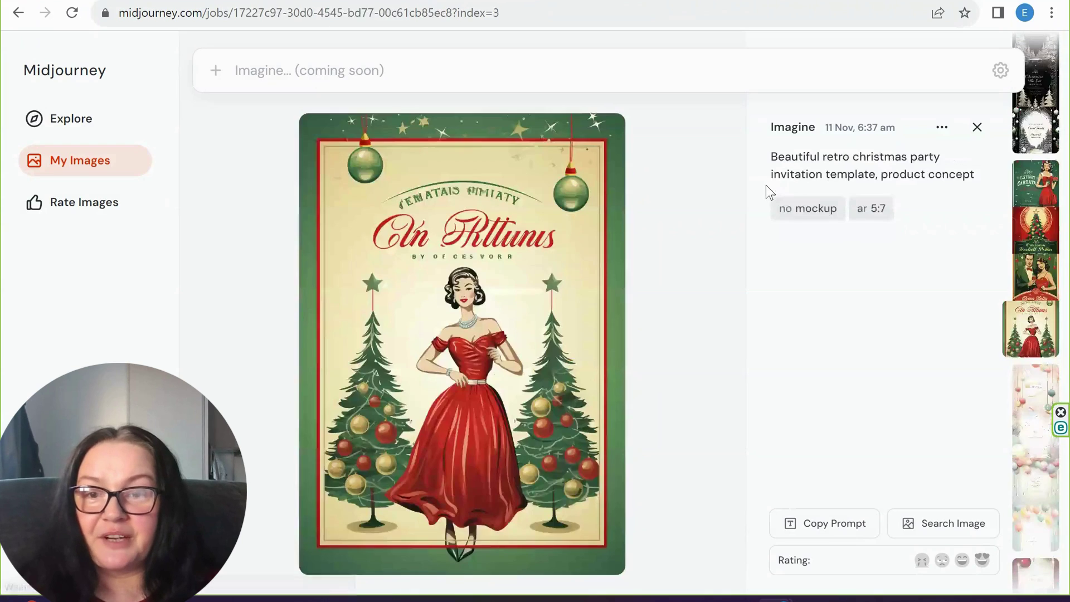
{"action": "key", "text": "Left"}
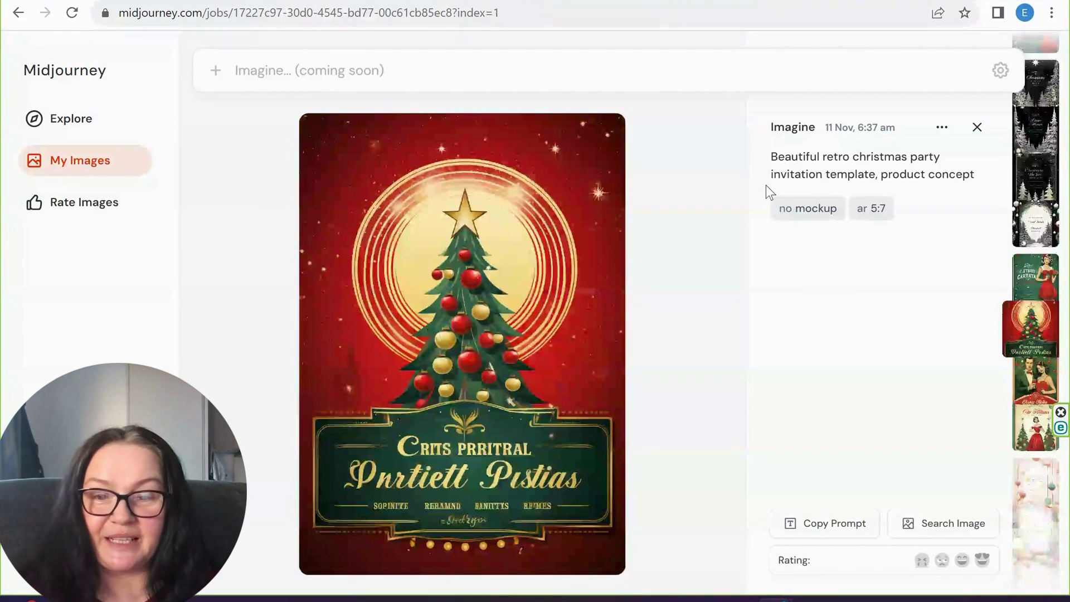
{"action": "key", "text": "Left"}
{"action": "key", "text": "Left"}
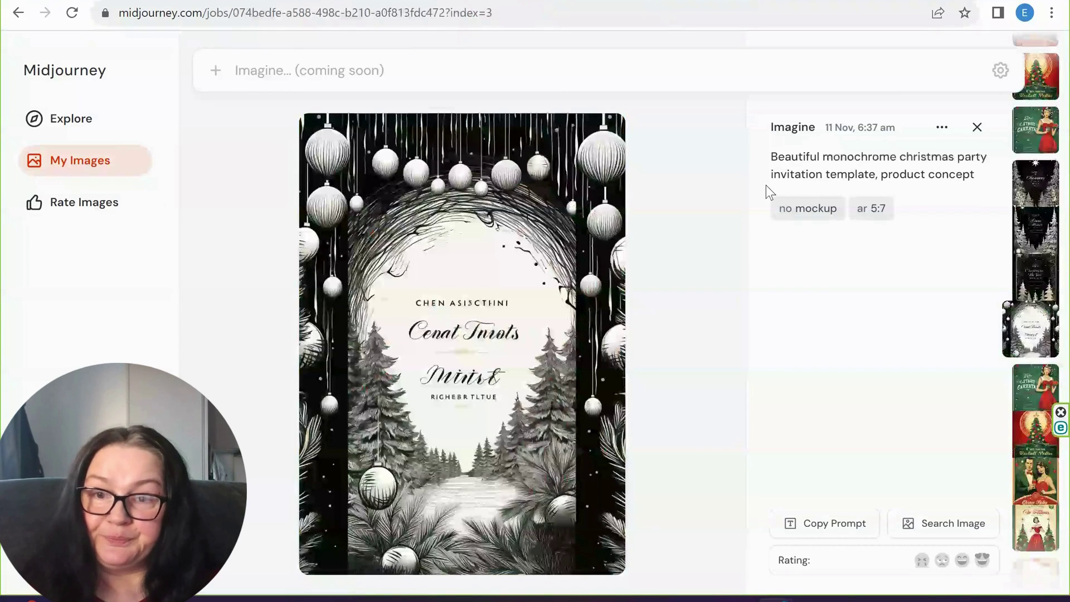
{"action": "key", "text": "Left"}
{"action": "key", "text": "Left"}
{"action": "key", "text": "Left"}
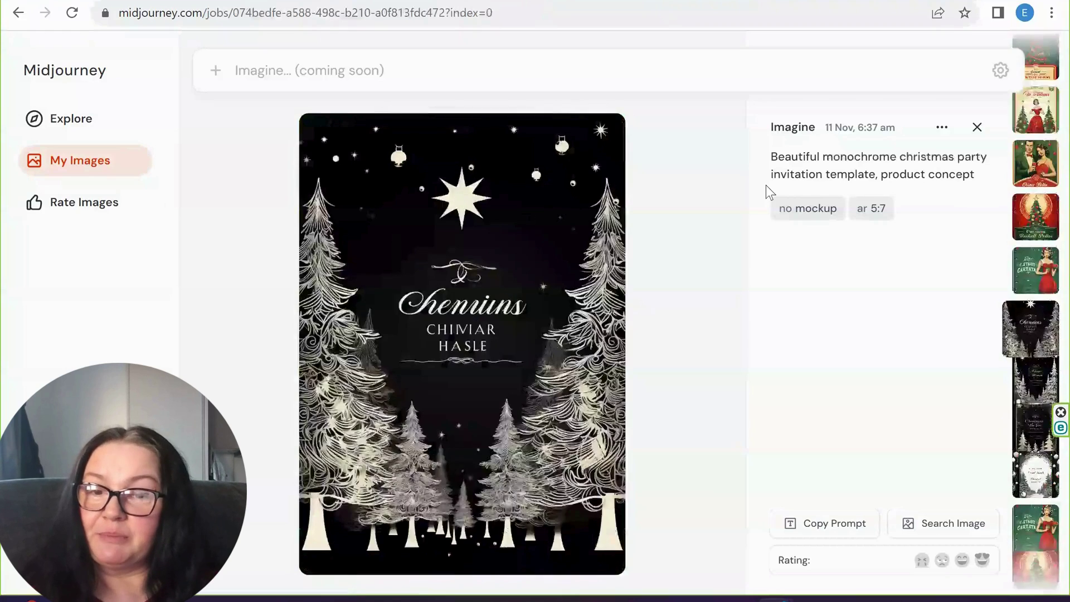
{"action": "key", "text": "Right"}
{"action": "key", "text": "Right"}
{"action": "key", "text": "Right"}
{"action": "key", "text": "Right"}
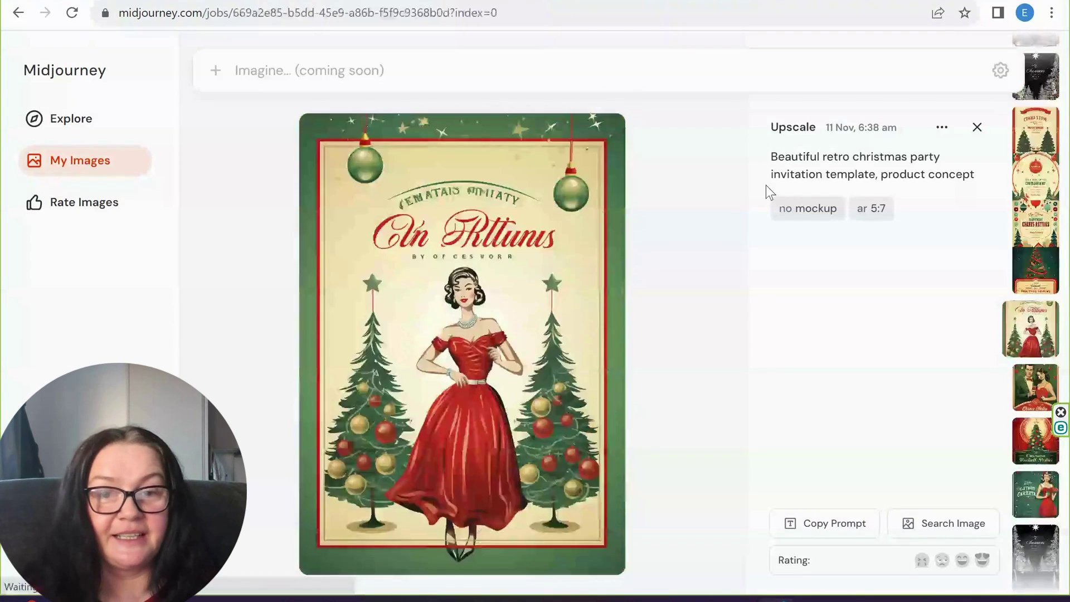
{"action": "key", "text": "Right"}
{"action": "key", "text": "Right"}
{"action": "key", "text": "Right"}
{"action": "key", "text": "Right"}
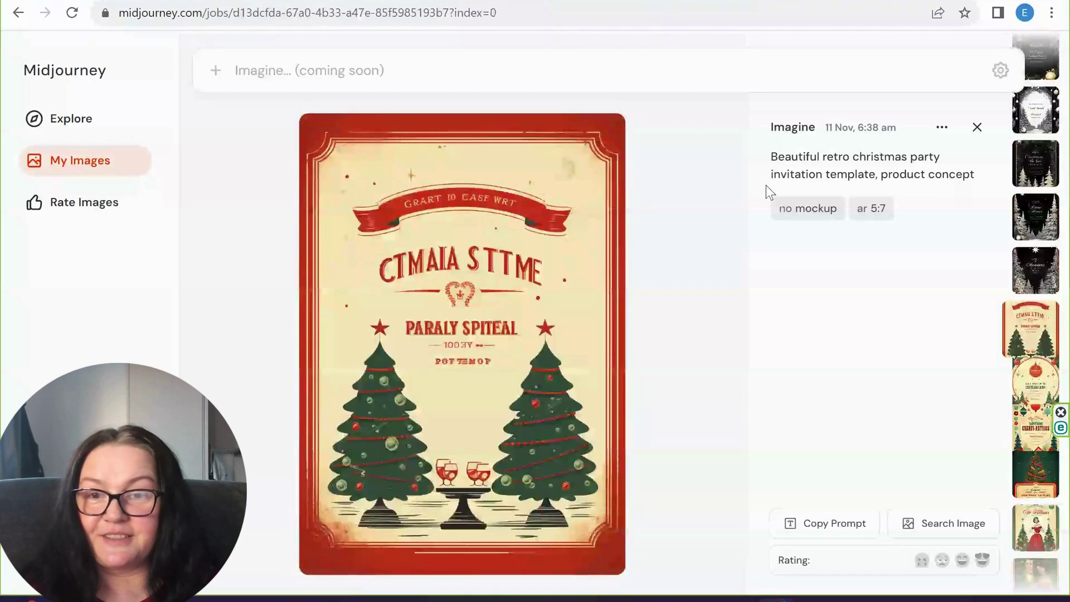
{"action": "key", "text": "Left"}
{"action": "key", "text": "Left"}
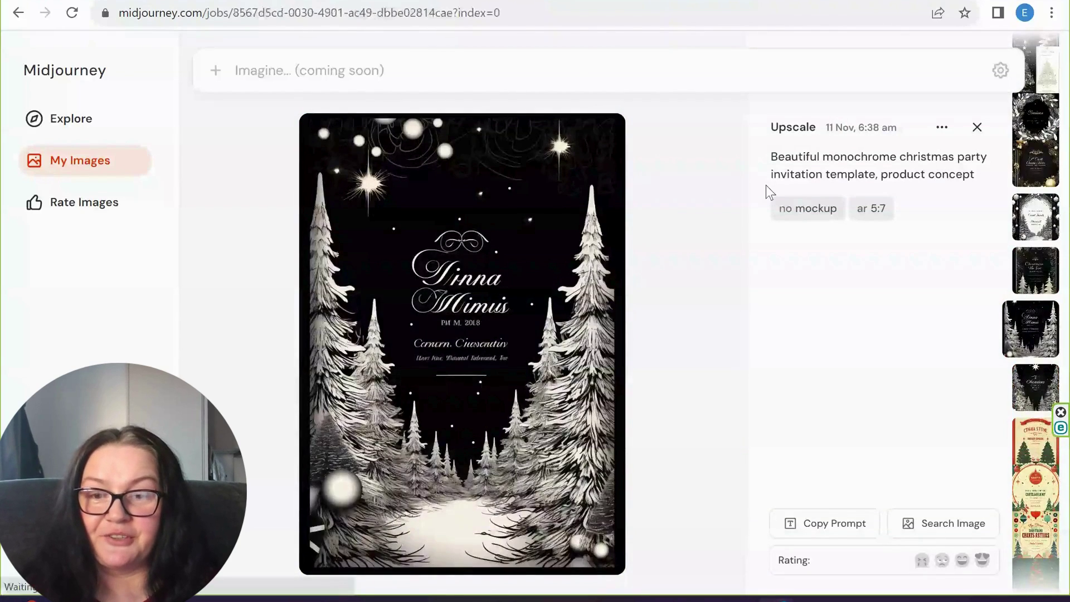
{"action": "key", "text": "Left"}
{"action": "key", "text": "Left"}
{"action": "key", "text": "Left"}
{"action": "key", "text": "Left"}
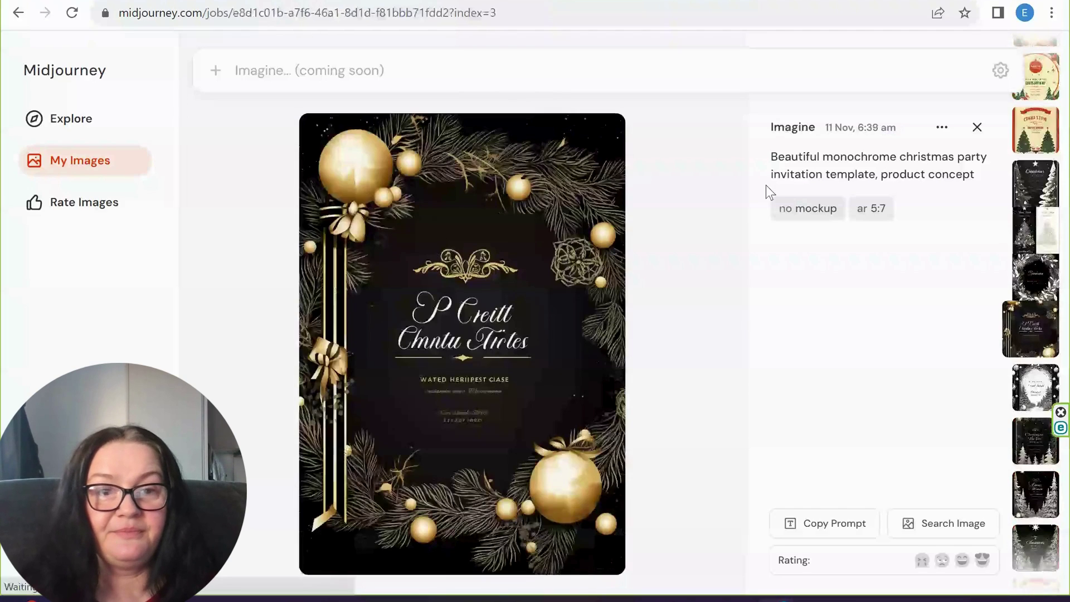
{"action": "key", "text": "Right"}
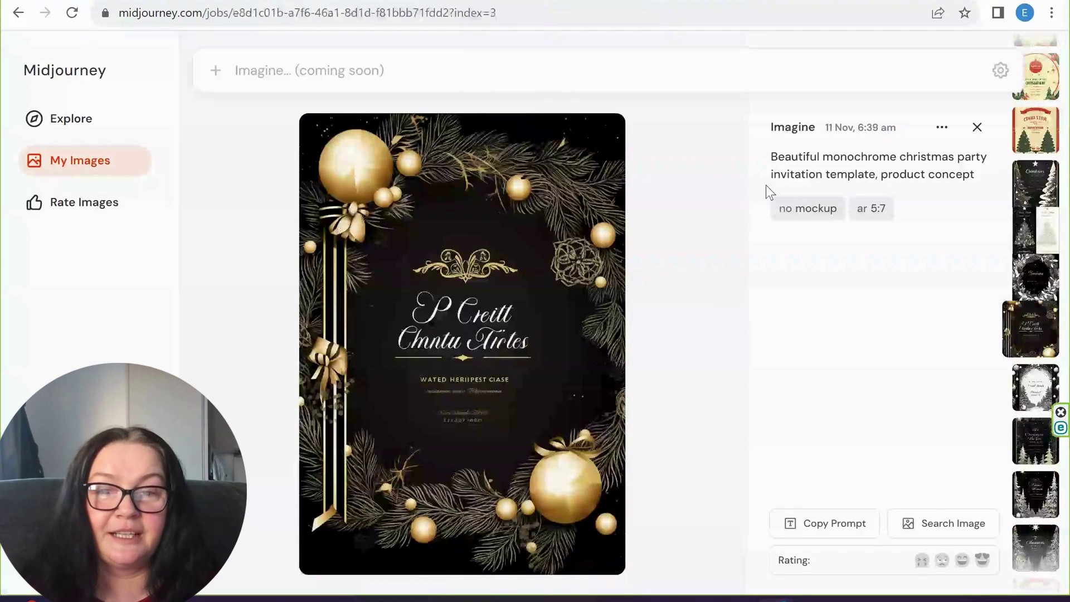
{"action": "key", "text": "Left"}
{"action": "key", "text": "Left"}
{"action": "key", "text": "Left"}
{"action": "key", "text": "Left"}
{"action": "key", "text": "Left"}
{"action": "key", "text": "Left"}
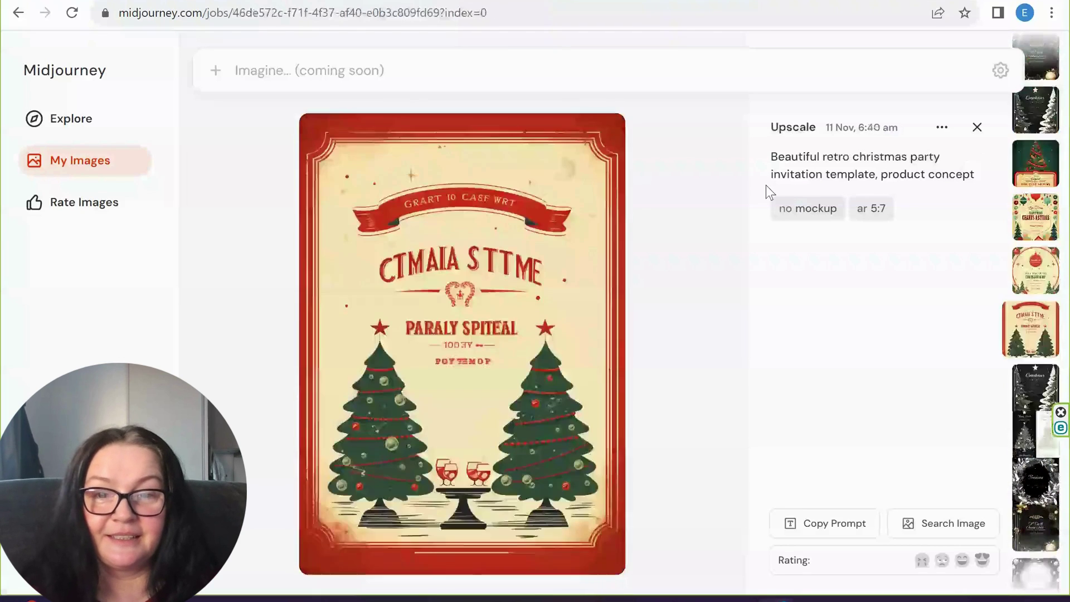
{"action": "key", "text": "Left"}
{"action": "key", "text": "Left"}
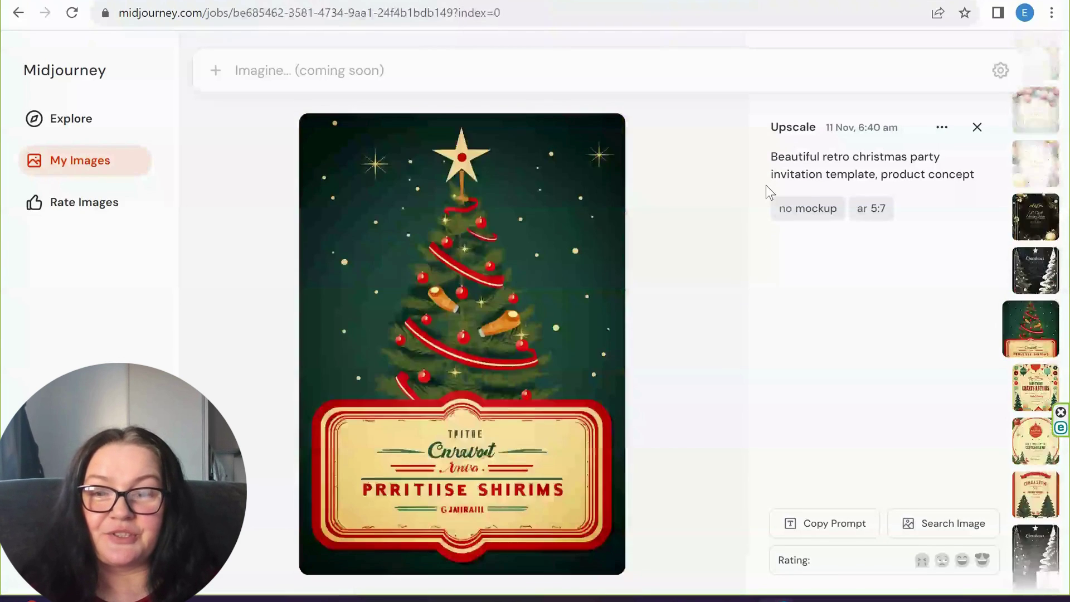
{"action": "left_click", "coordinate": [977, 127]}
Step: Open the navy-and-gold '20' new year invitation, then switch to the Etsy shop tab
{"action": "scroll", "coordinate": [735, 400], "scroll_direction": "up", "scroll_amount": 5}
{"action": "scroll", "coordinate": [734, 400], "scroll_direction": "down", "scroll_amount": 1}
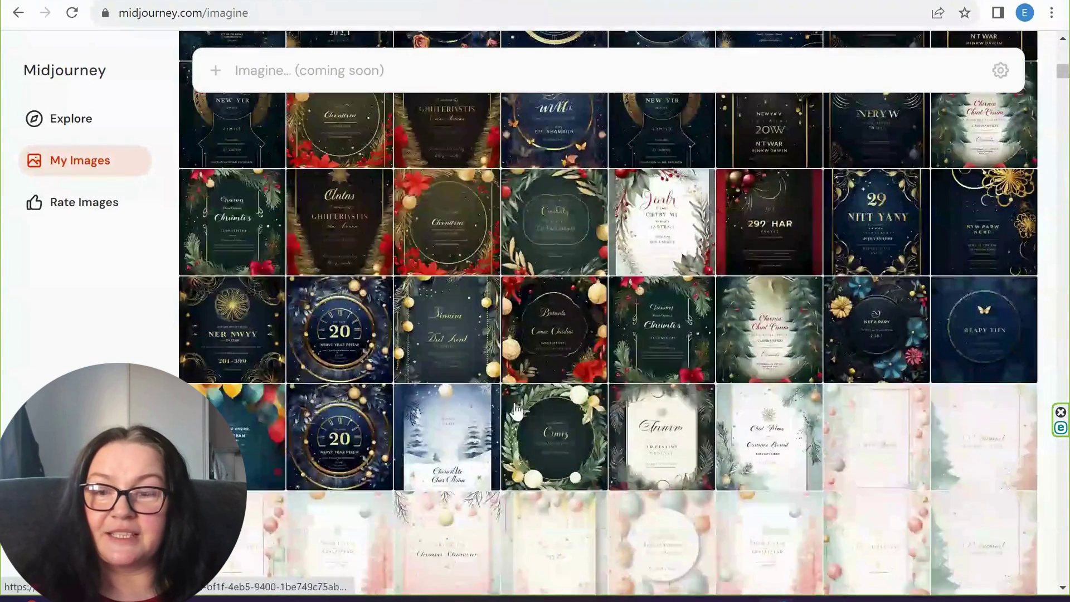
{"action": "left_click", "coordinate": [323, 437]}
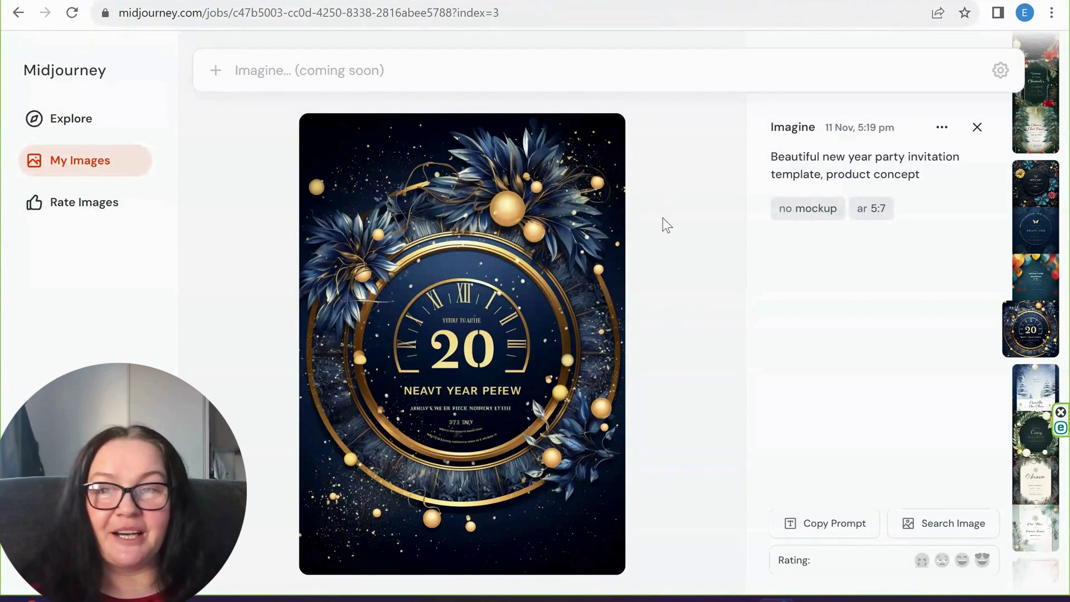
{"action": "key", "text": "ctrl+Tab"}
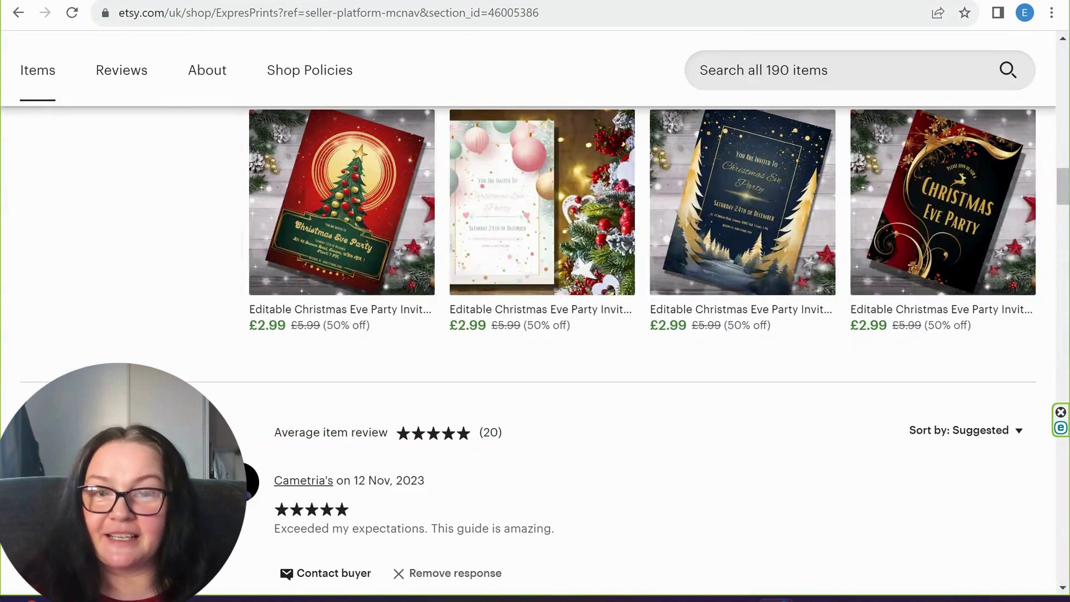
Step: View the Editable New Years Eve Party Invitation listing's photo enlarged, then return to Midjourney
{"action": "scroll", "coordinate": [654, 305], "scroll_direction": "up", "scroll_amount": 4}
{"action": "scroll", "coordinate": [653, 305], "scroll_direction": "up", "scroll_amount": 2}
{"action": "left_click", "coordinate": [925, 285]}
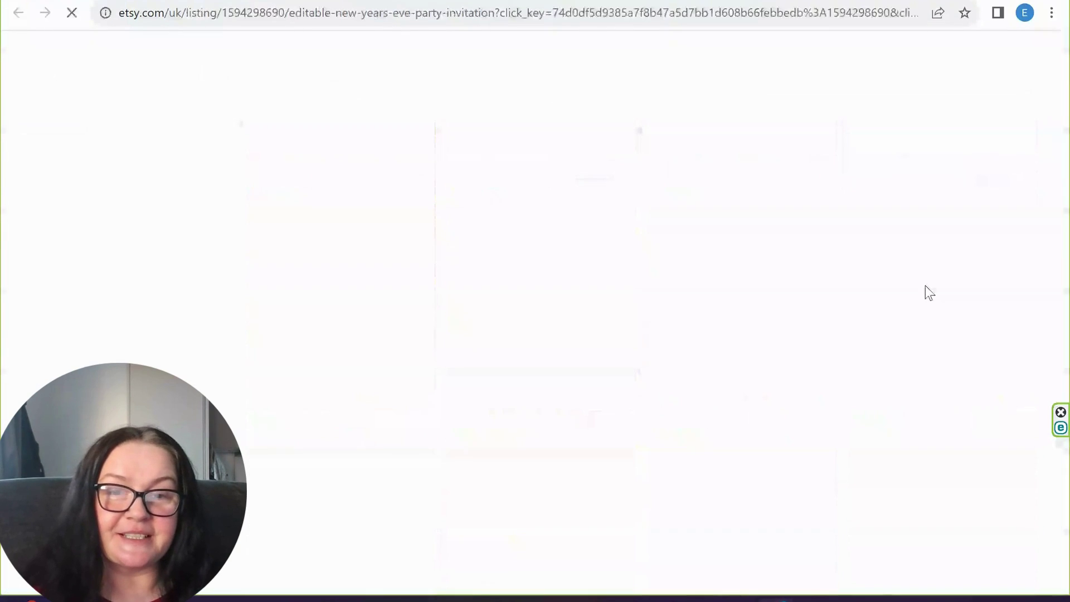
{"action": "scroll", "coordinate": [400, 372], "scroll_direction": "down", "scroll_amount": 3}
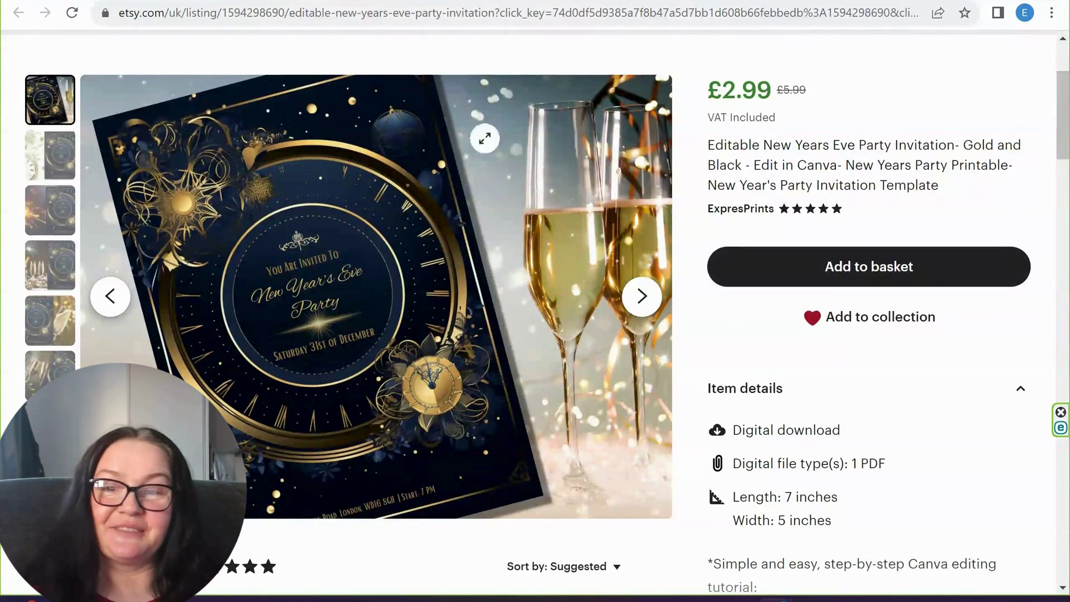
{"action": "left_click", "coordinate": [308, 258]}
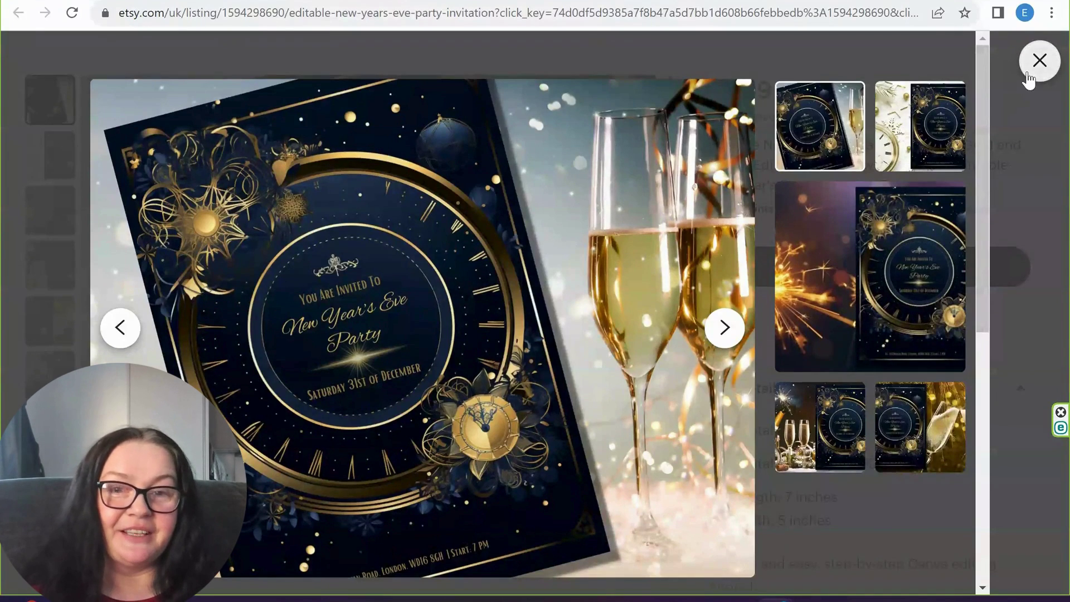
{"action": "left_click", "coordinate": [747, 48]}
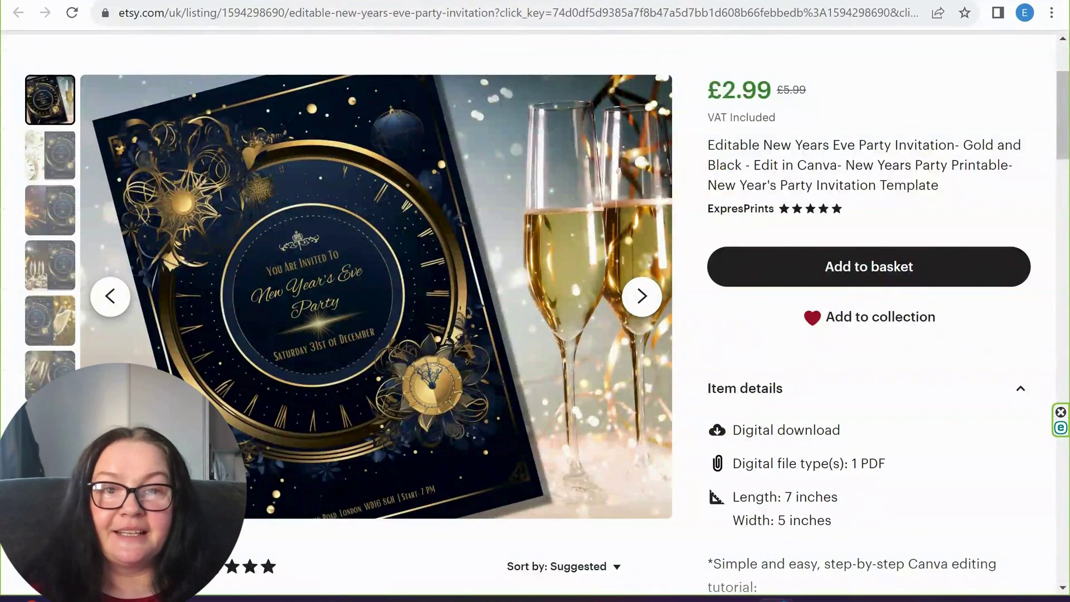
{"action": "left_click", "coordinate": [535, 1]}
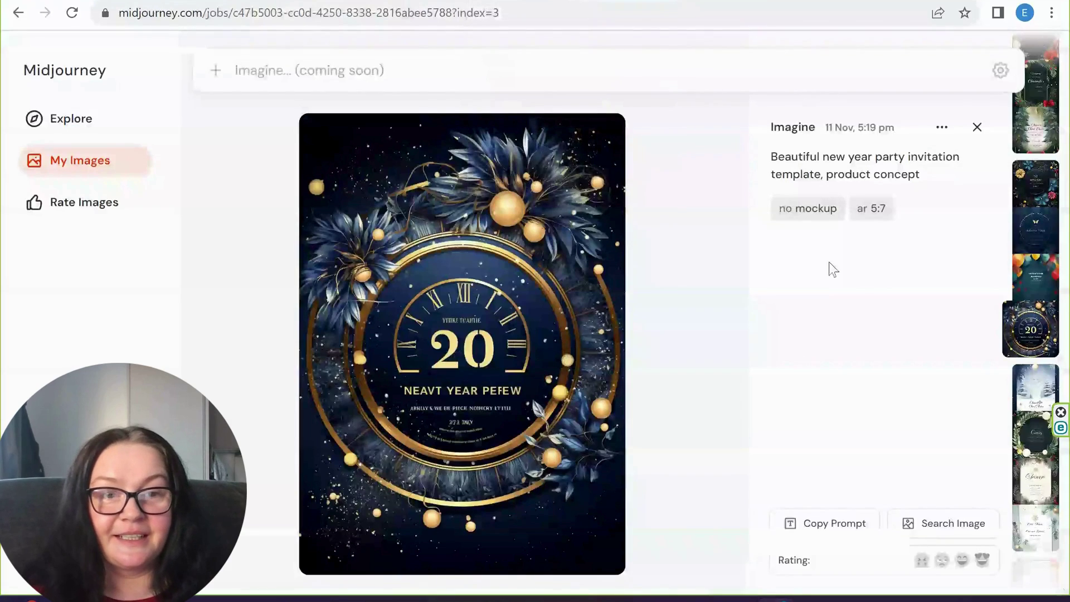
Step: Preview the black-and-gold sunburst and gold-balloon new year invitations one at a time
{"action": "left_click", "coordinate": [976, 127]}
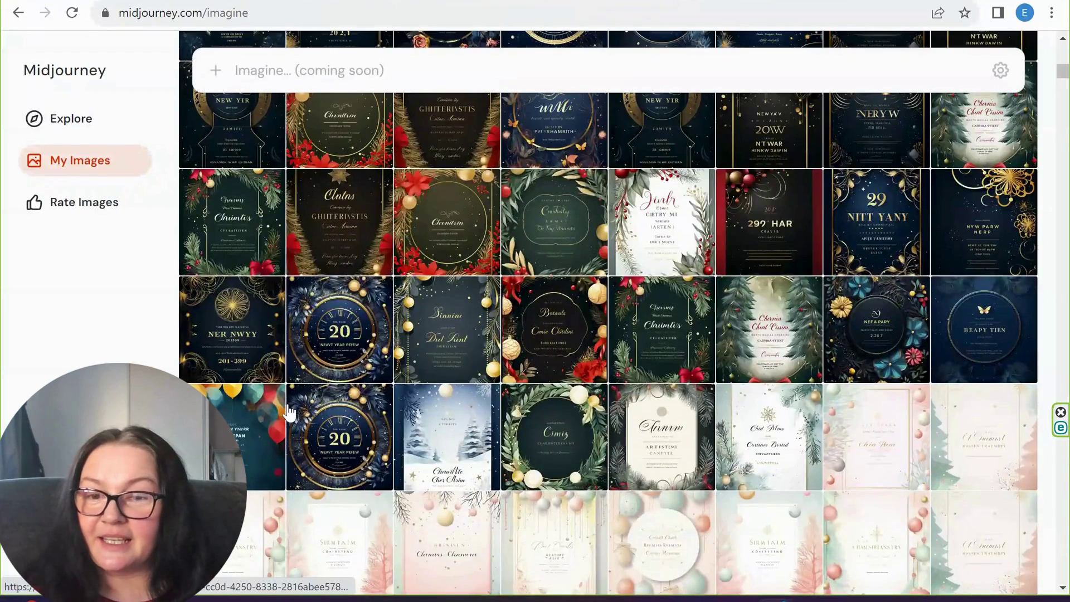
{"action": "left_click", "coordinate": [225, 326]}
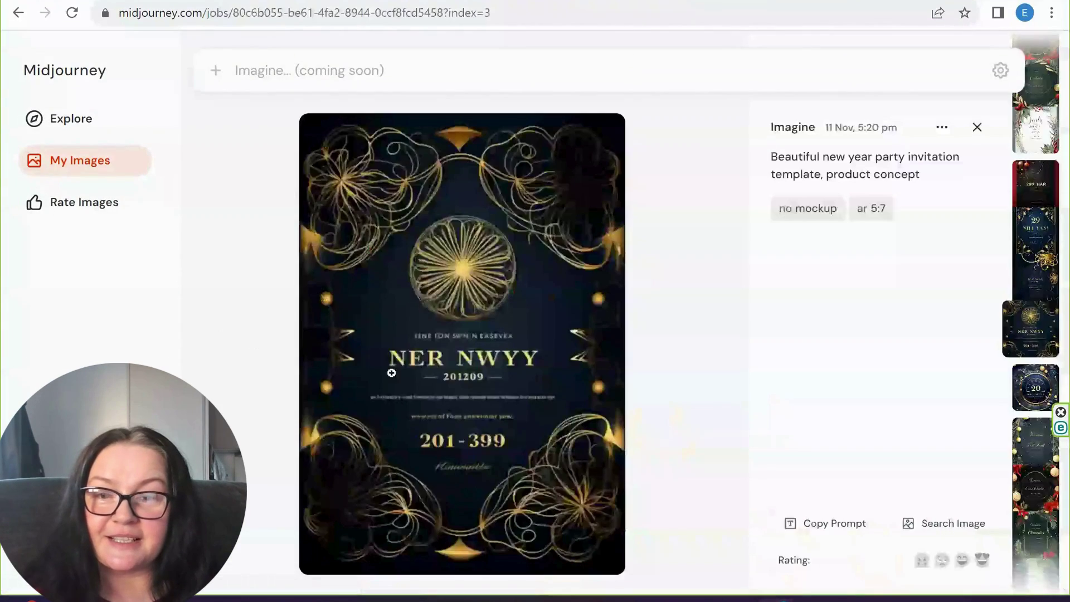
{"action": "left_click", "coordinate": [976, 128]}
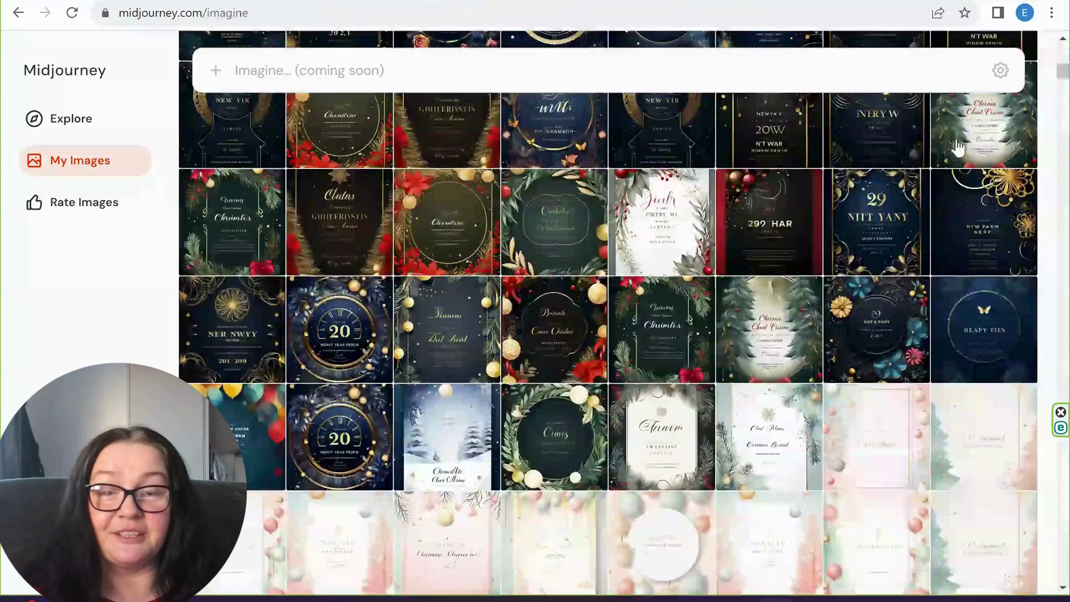
{"action": "scroll", "coordinate": [704, 353], "scroll_direction": "up", "scroll_amount": 5}
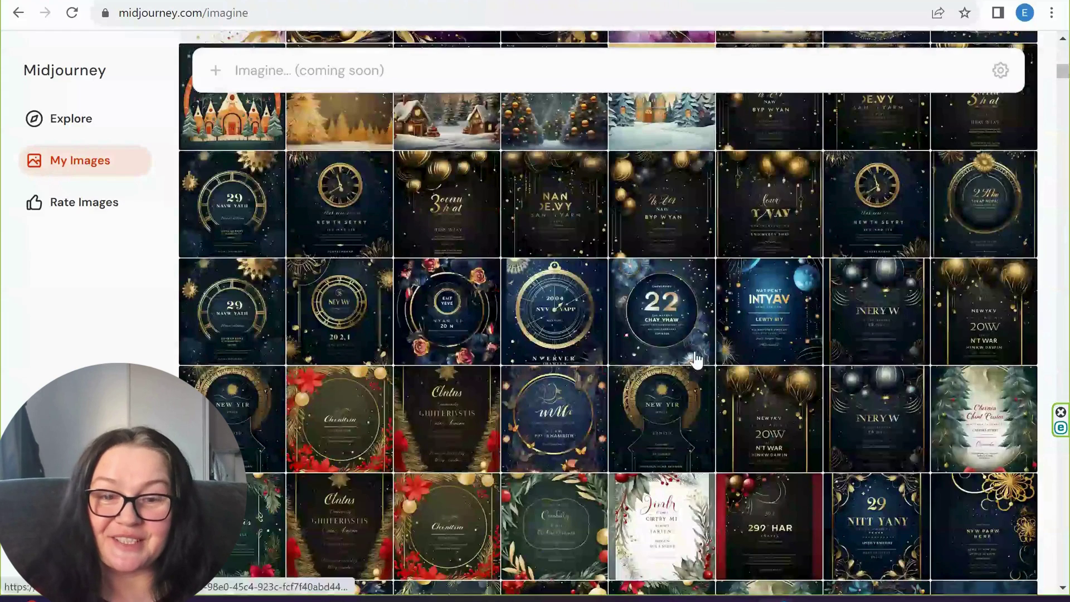
{"action": "scroll", "coordinate": [679, 368], "scroll_direction": "up", "scroll_amount": 3}
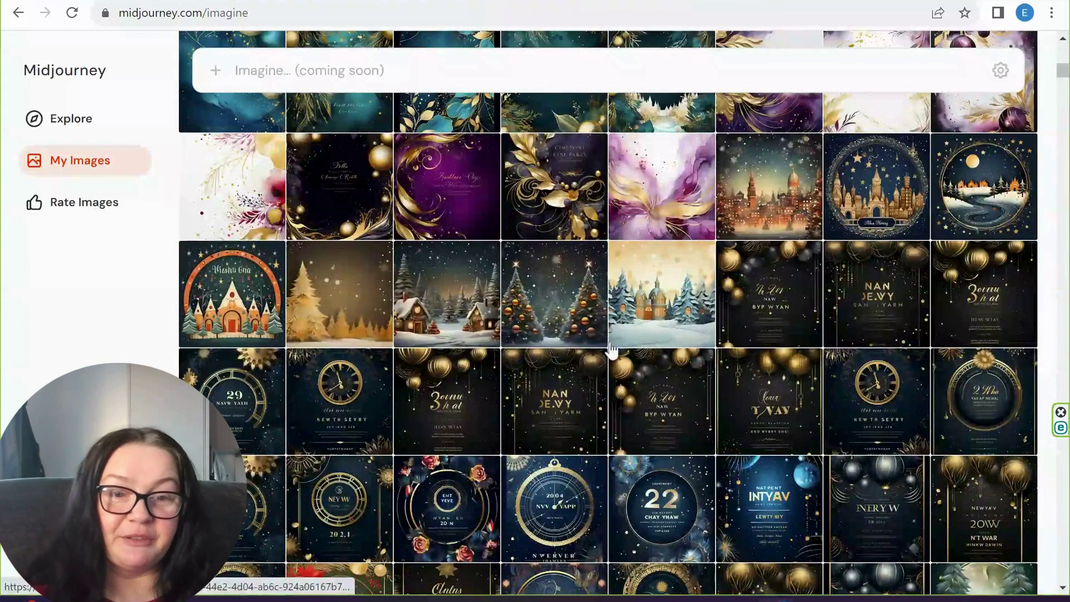
{"action": "left_click", "coordinate": [878, 297]}
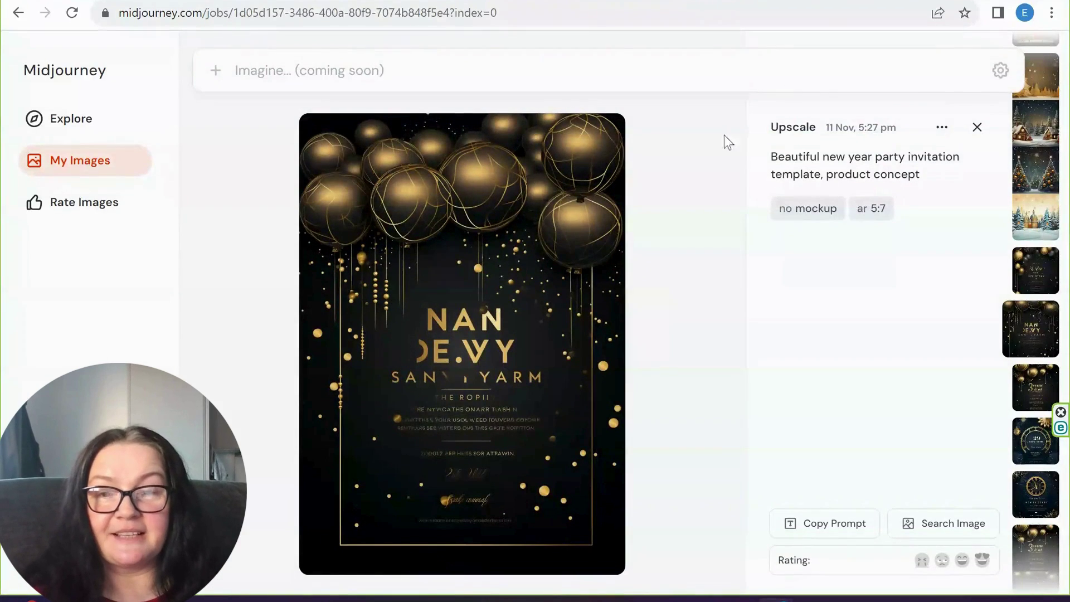
{"action": "left_click", "coordinate": [976, 127]}
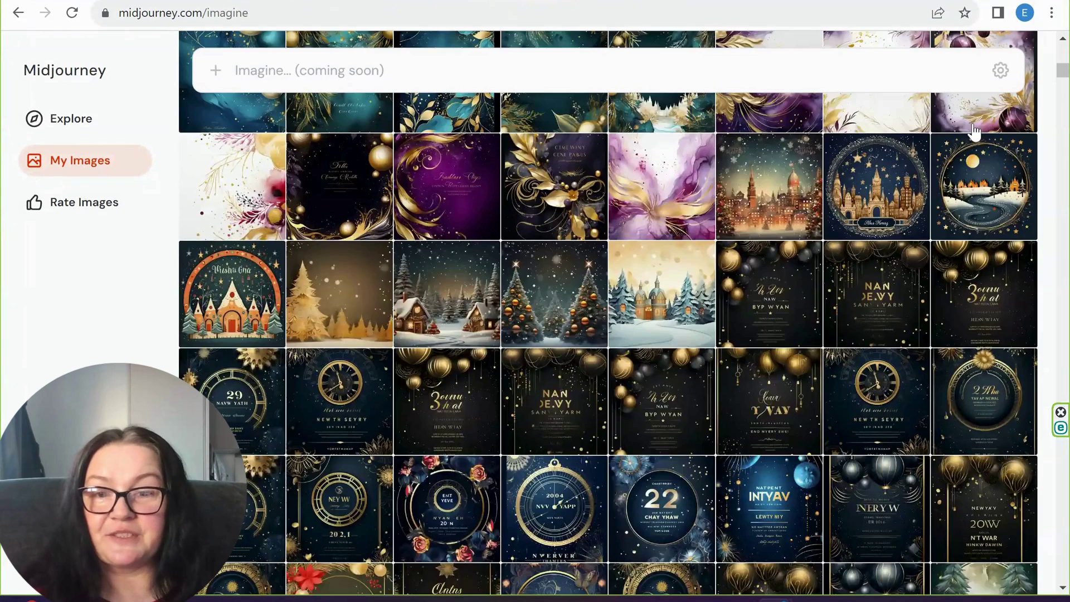
Step: Preview the purple red-and-gold bauble and dark gold-leaf Christmas invitations, returning to the grid
{"action": "scroll", "coordinate": [739, 308], "scroll_direction": "up", "scroll_amount": 6}
{"action": "scroll", "coordinate": [482, 362], "scroll_direction": "up", "scroll_amount": 5}
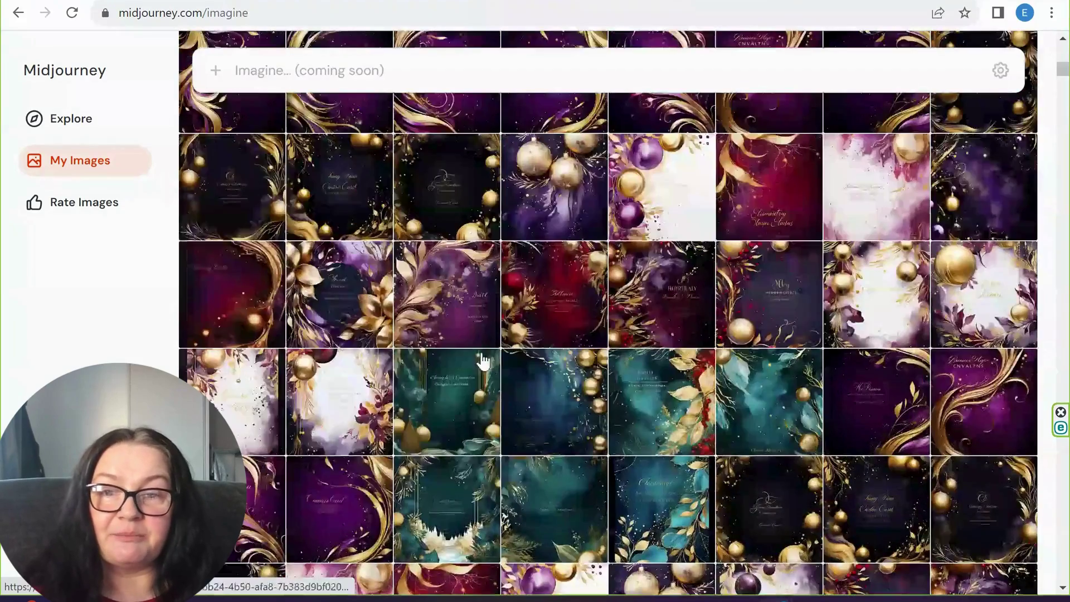
{"action": "scroll", "coordinate": [679, 332], "scroll_direction": "up", "scroll_amount": 5}
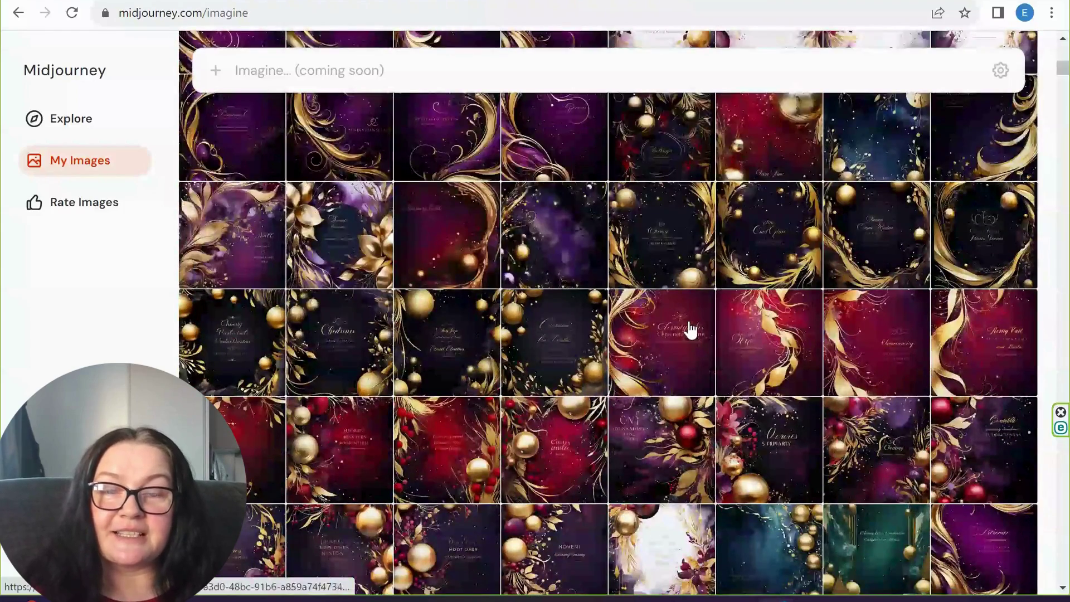
{"action": "scroll", "coordinate": [690, 329], "scroll_direction": "down", "scroll_amount": 3}
{"action": "left_click", "coordinate": [655, 290]}
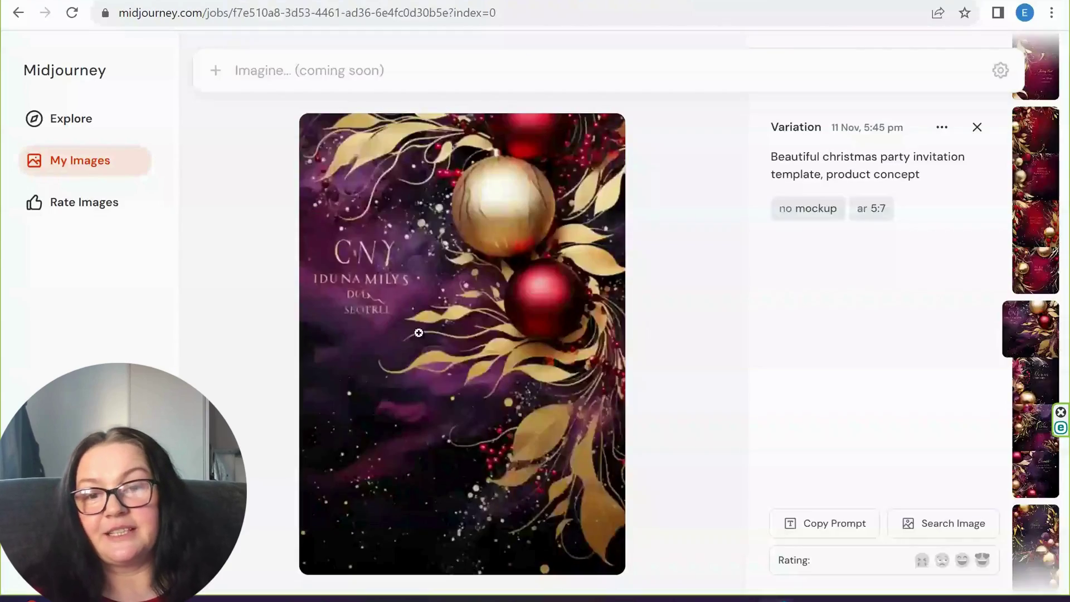
{"action": "left_click", "coordinate": [978, 127]}
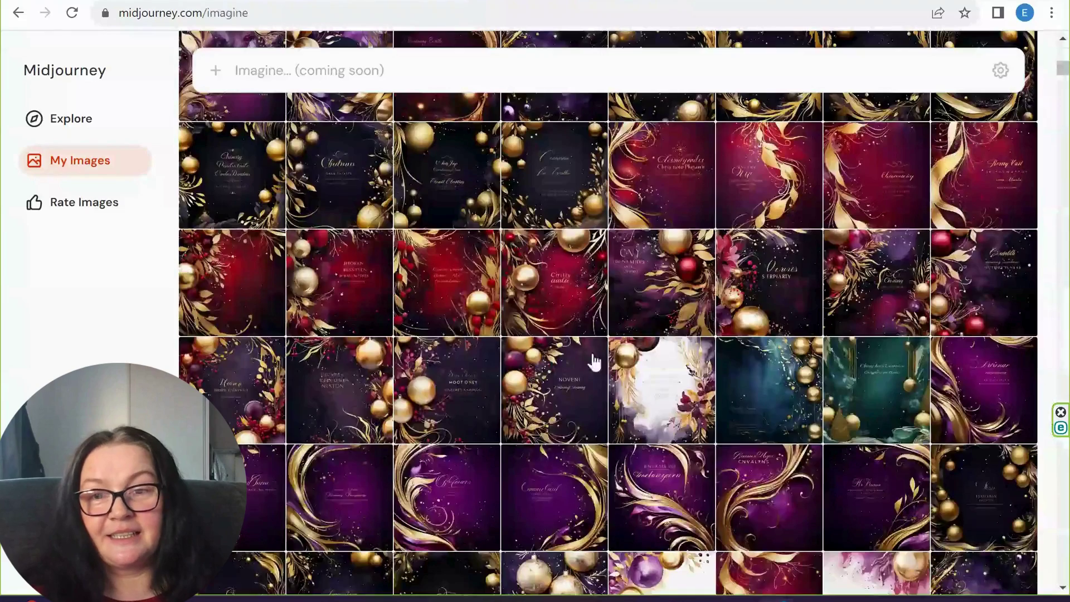
{"action": "scroll", "coordinate": [545, 382], "scroll_direction": "up", "scroll_amount": 5}
{"action": "scroll", "coordinate": [547, 379], "scroll_direction": "up", "scroll_amount": 3}
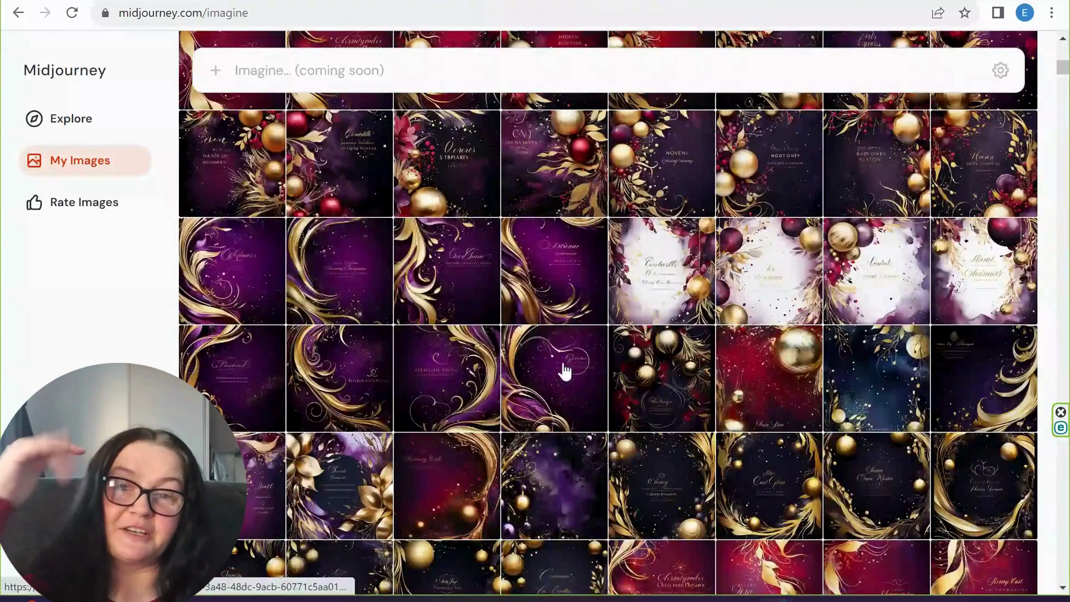
{"action": "scroll", "coordinate": [565, 370], "scroll_direction": "up", "scroll_amount": 4}
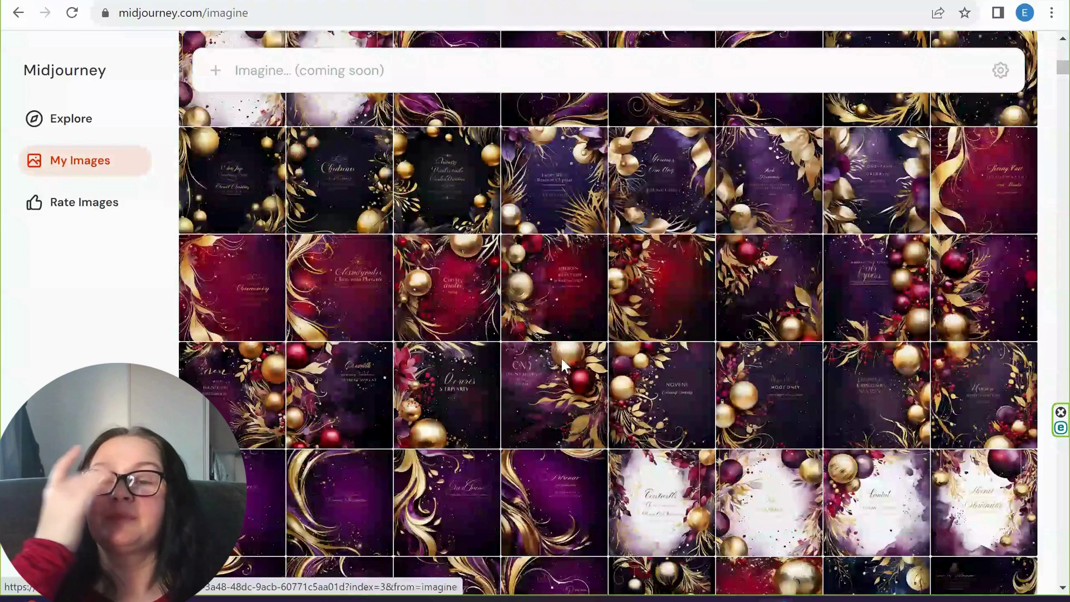
{"action": "scroll", "coordinate": [531, 362], "scroll_direction": "up", "scroll_amount": 1}
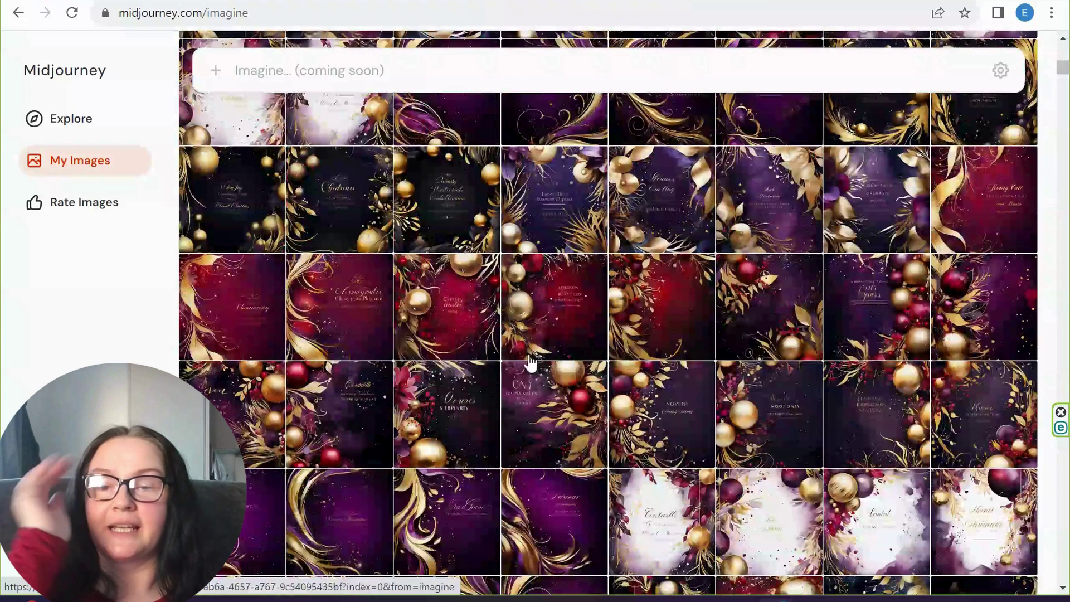
{"action": "left_click", "coordinate": [330, 232]}
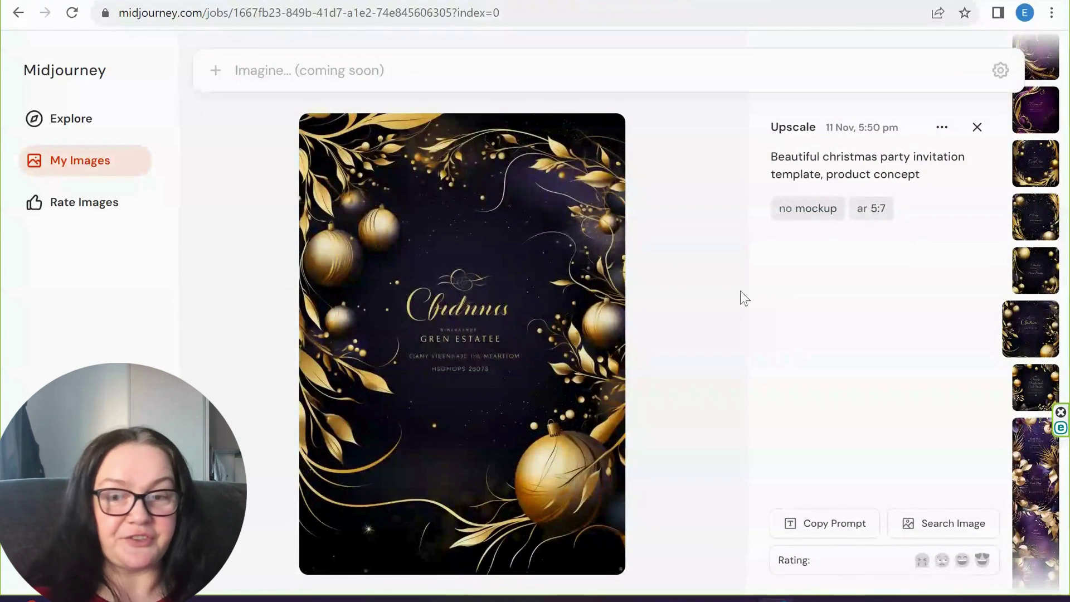
{"action": "left_click", "coordinate": [977, 127]}
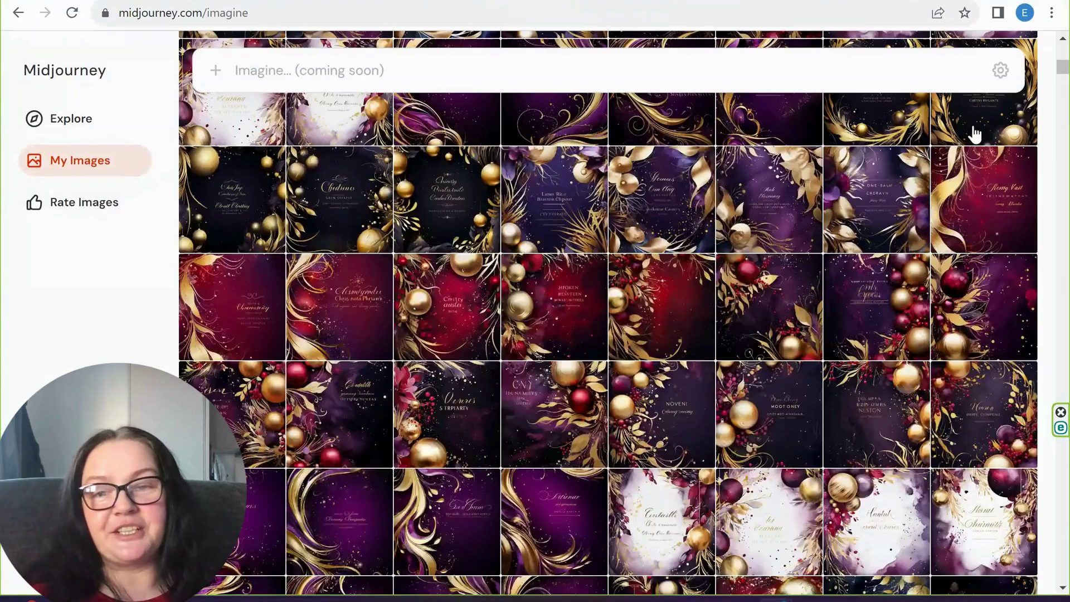
{"action": "scroll", "coordinate": [679, 324], "scroll_direction": "up", "scroll_amount": 10}
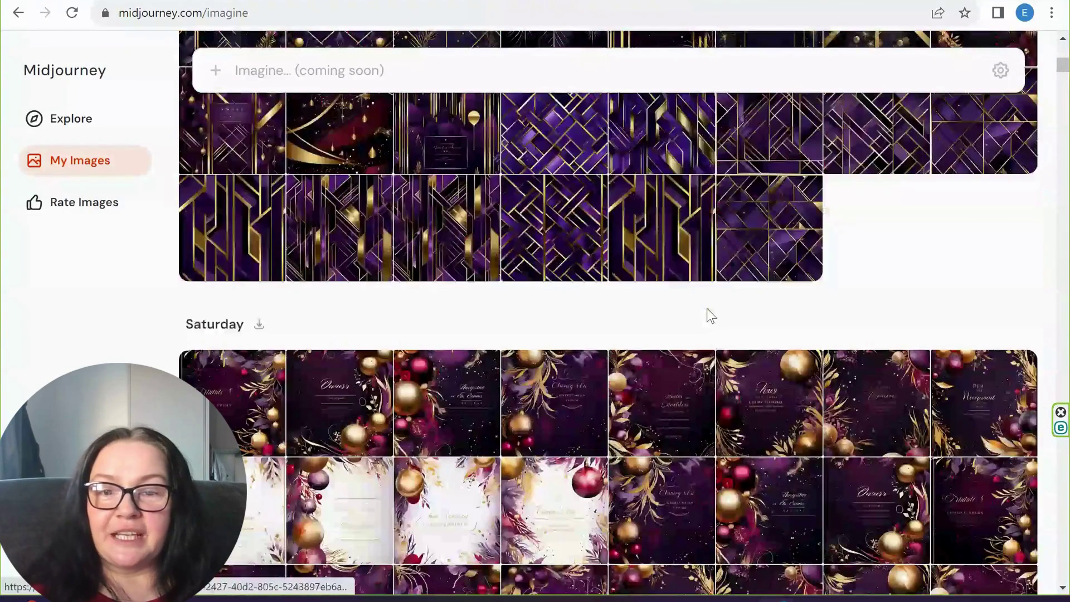
Step: View the white-and-gold ornament invitation image, then return to the gallery
{"action": "scroll", "coordinate": [711, 310], "scroll_direction": "down", "scroll_amount": 8}
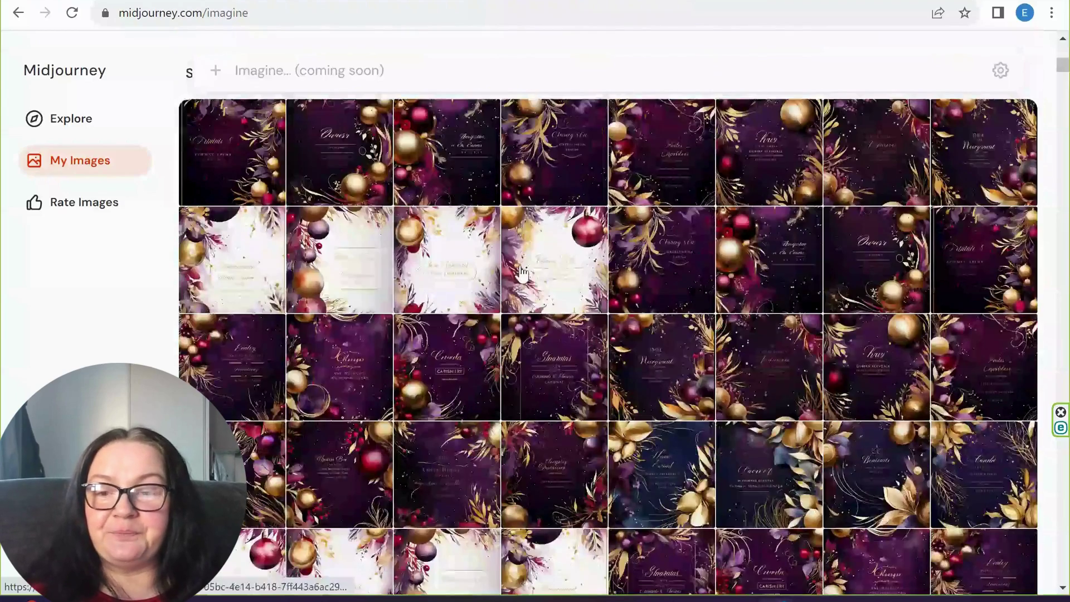
{"action": "left_click", "coordinate": [522, 273]}
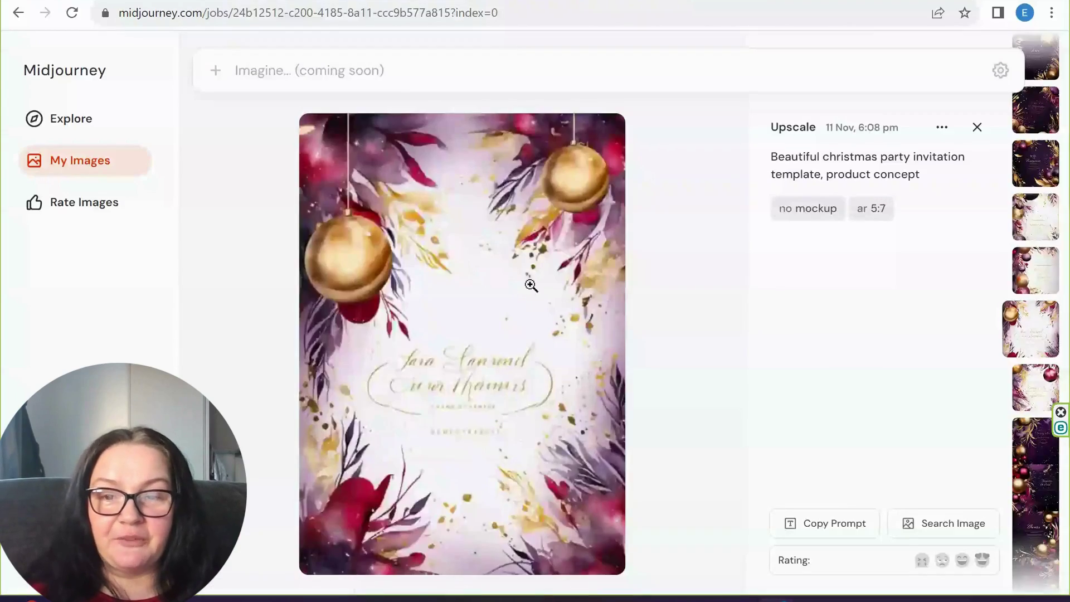
{"action": "left_click", "coordinate": [975, 128]}
Step: Scroll through My Images and preview a purple-and-gold invitation in detail
{"action": "scroll", "coordinate": [713, 298], "scroll_direction": "up", "scroll_amount": 6}
{"action": "scroll", "coordinate": [716, 313], "scroll_direction": "up", "scroll_amount": 6}
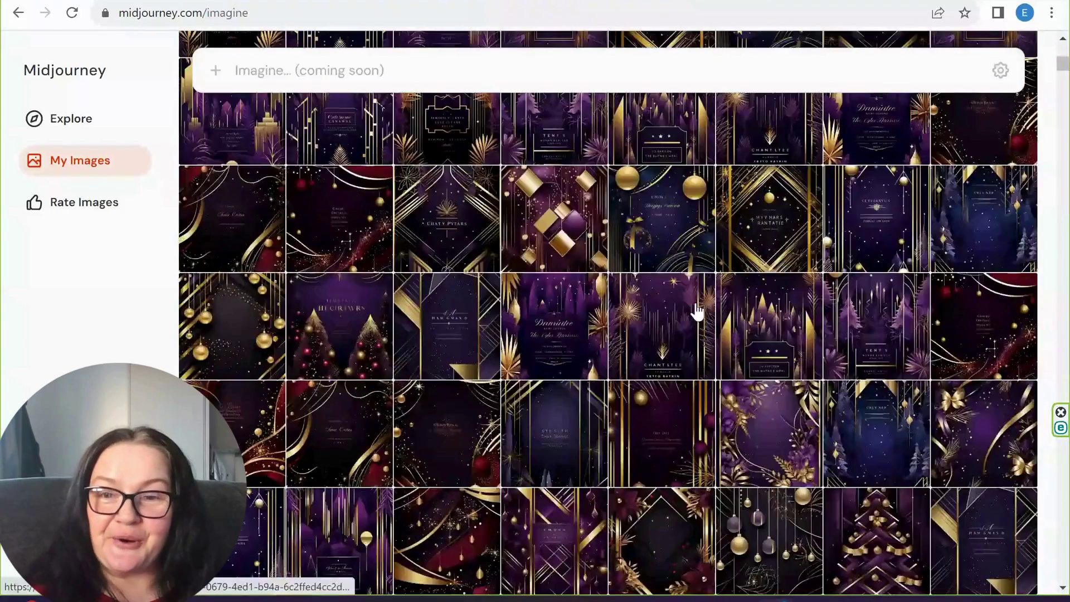
{"action": "scroll", "coordinate": [703, 310], "scroll_direction": "up", "scroll_amount": 2}
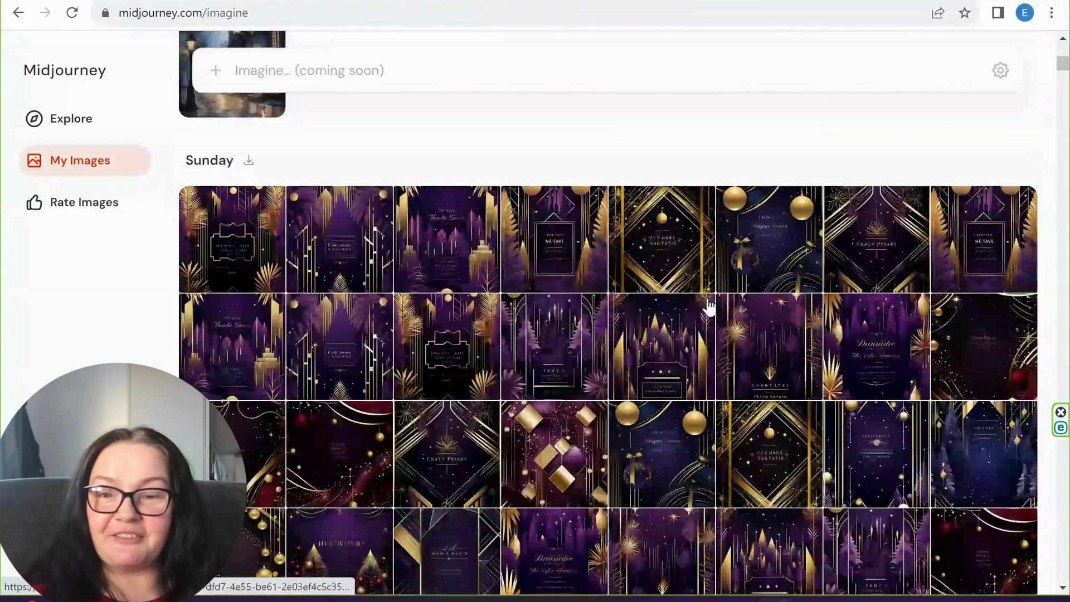
{"action": "scroll", "coordinate": [708, 305], "scroll_direction": "down", "scroll_amount": 5}
{"action": "left_click", "coordinate": [450, 153]}
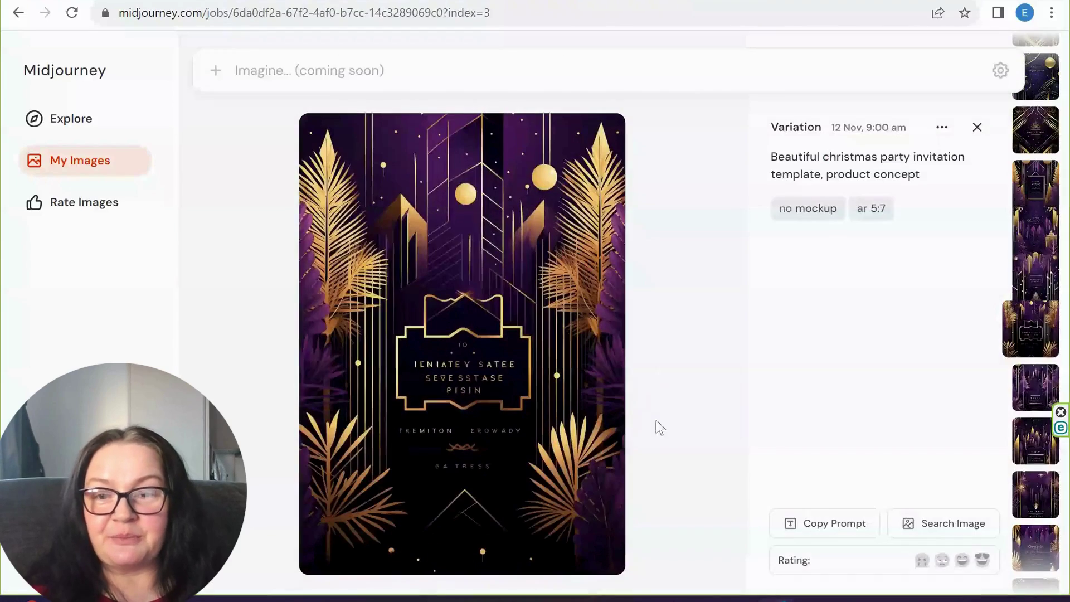
{"action": "left_click", "coordinate": [977, 127]}
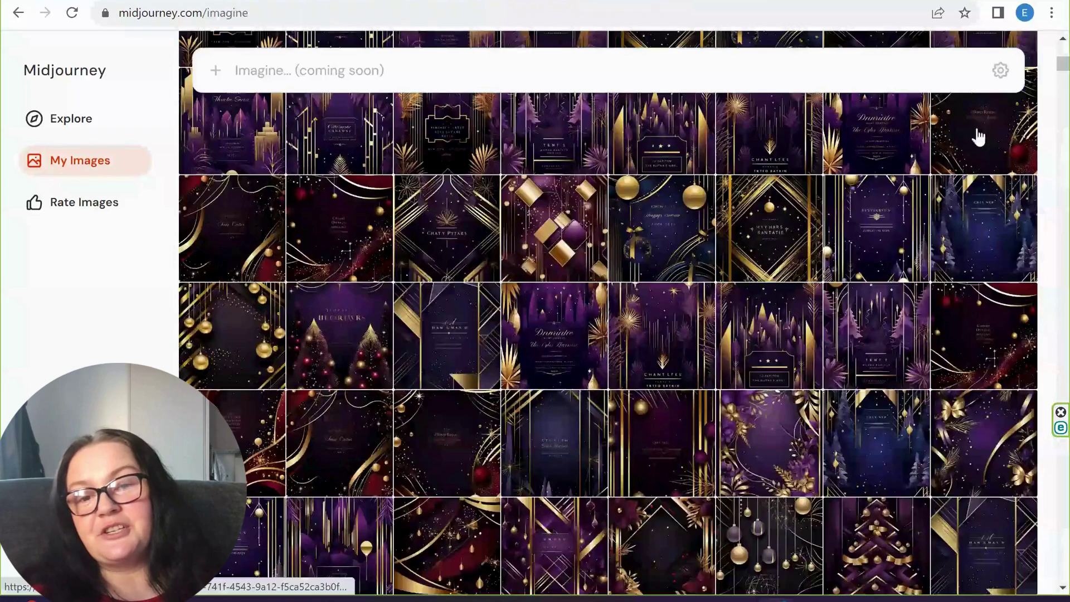
{"action": "scroll", "coordinate": [779, 301], "scroll_direction": "up", "scroll_amount": 20}
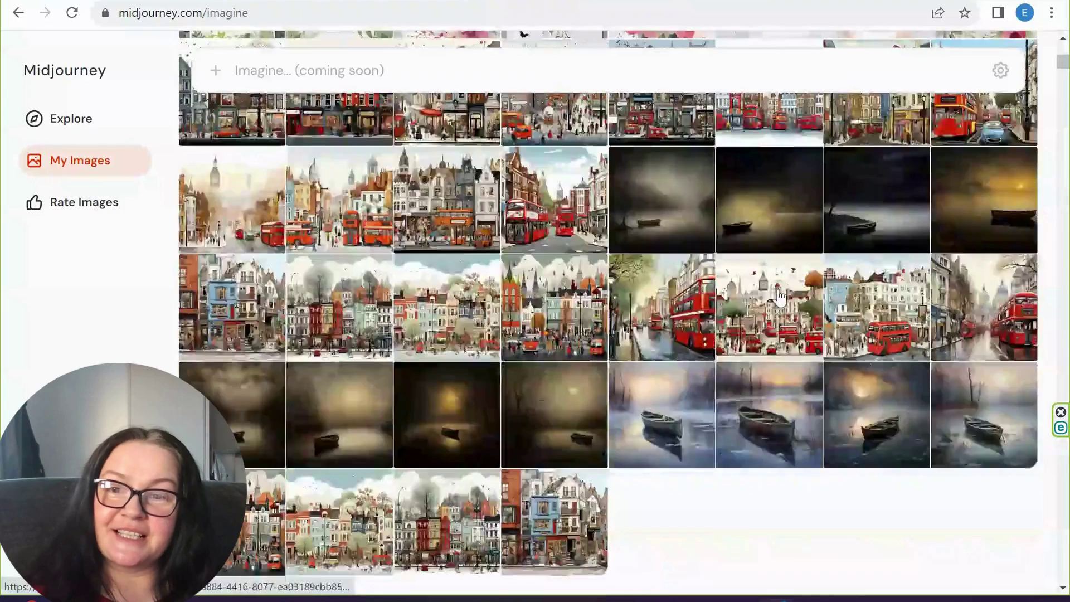
{"action": "scroll", "coordinate": [779, 298], "scroll_direction": "up", "scroll_amount": 6}
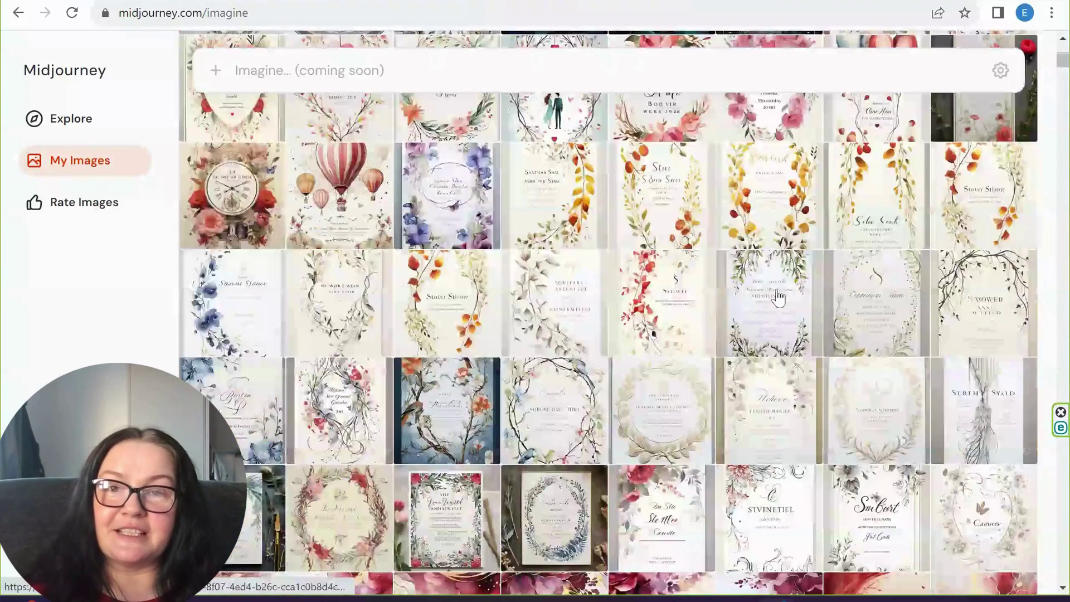
{"action": "scroll", "coordinate": [779, 298], "scroll_direction": "up", "scroll_amount": 10}
{"action": "scroll", "coordinate": [727, 293], "scroll_direction": "down", "scroll_amount": 8}
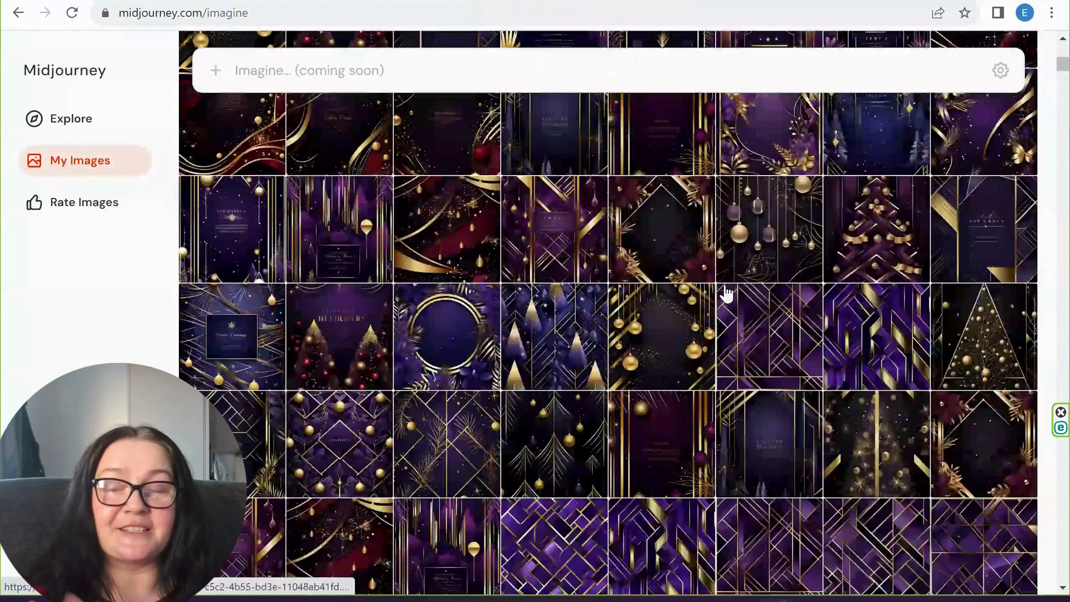
{"action": "scroll", "coordinate": [726, 294], "scroll_direction": "down", "scroll_amount": 3}
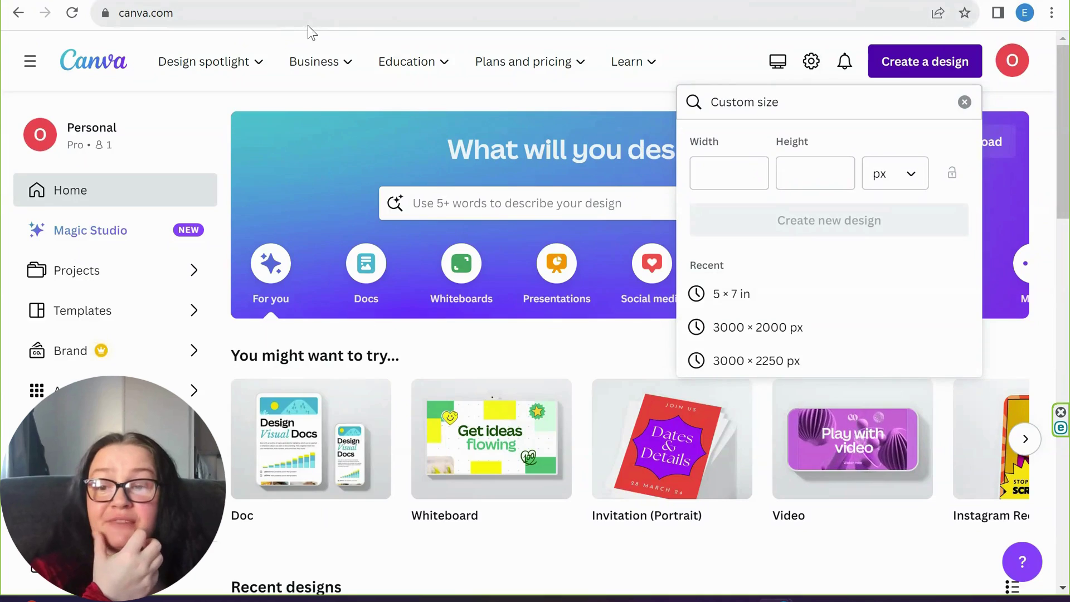
Step: Start a 5×7 in design and set the uploaded green Christmas image as page 1's background
{"action": "left_click", "coordinate": [735, 301]}
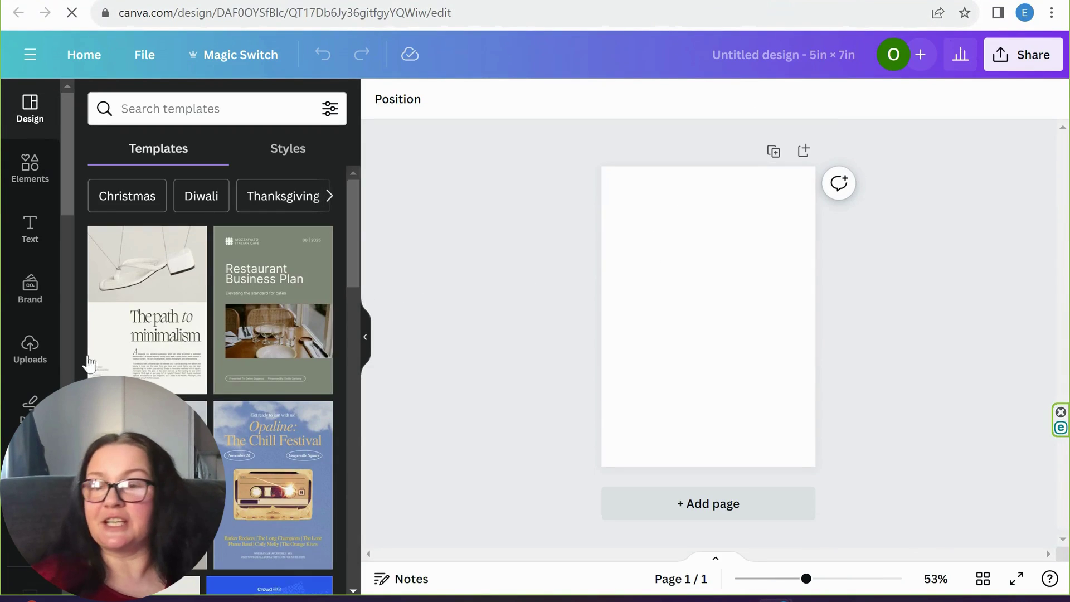
{"action": "left_click", "coordinate": [28, 354]}
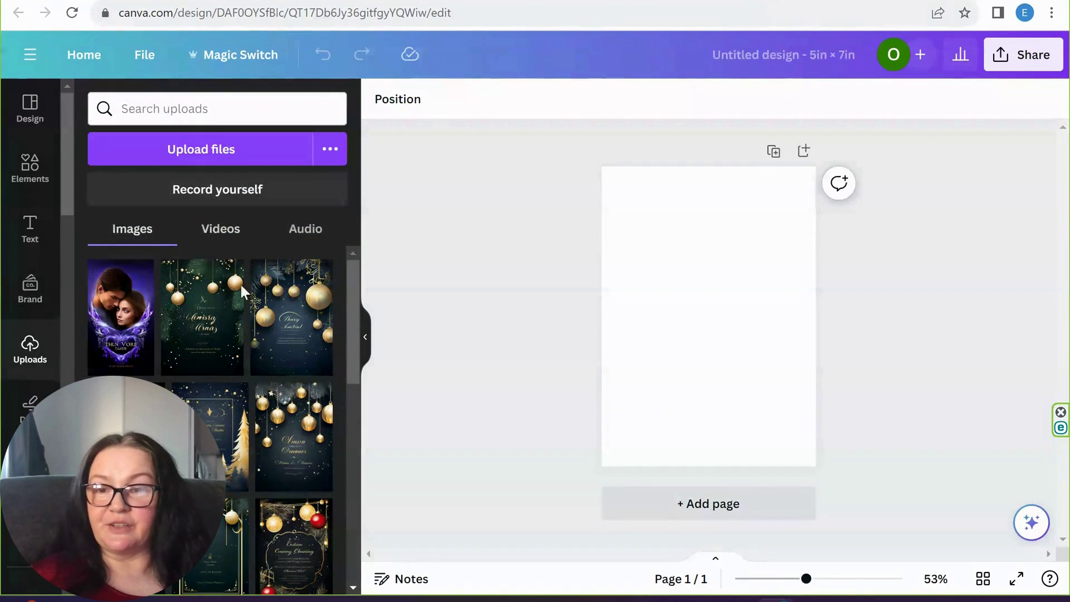
{"action": "left_click", "coordinate": [212, 346]}
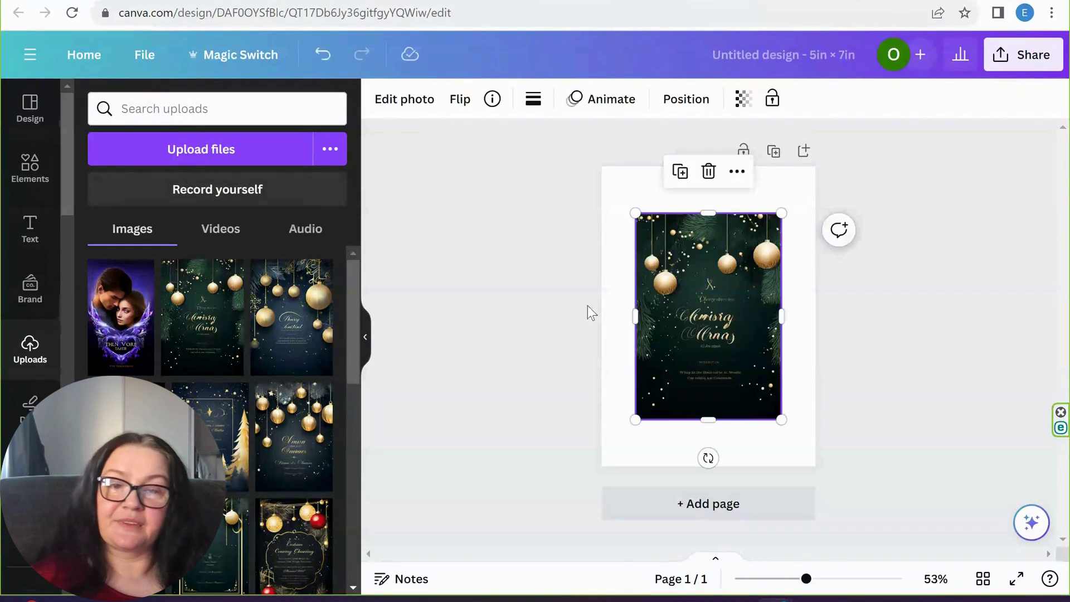
{"action": "right_click", "coordinate": [689, 288]}
{"action": "left_click", "coordinate": [806, 536]}
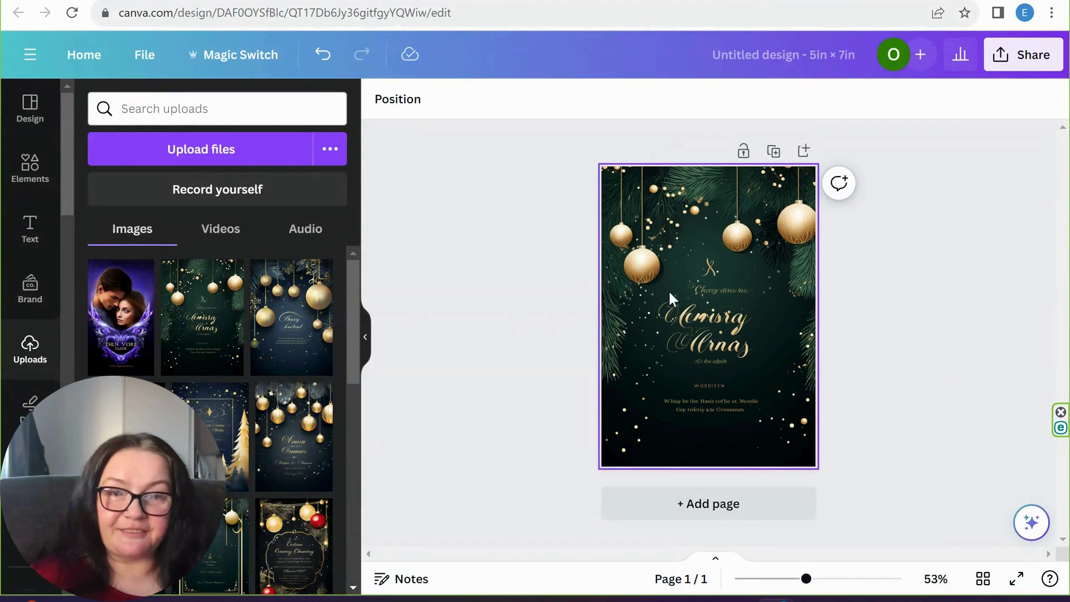
Step: Add a second page and make the gold-trees invitation its background
{"action": "left_click", "coordinate": [728, 516]}
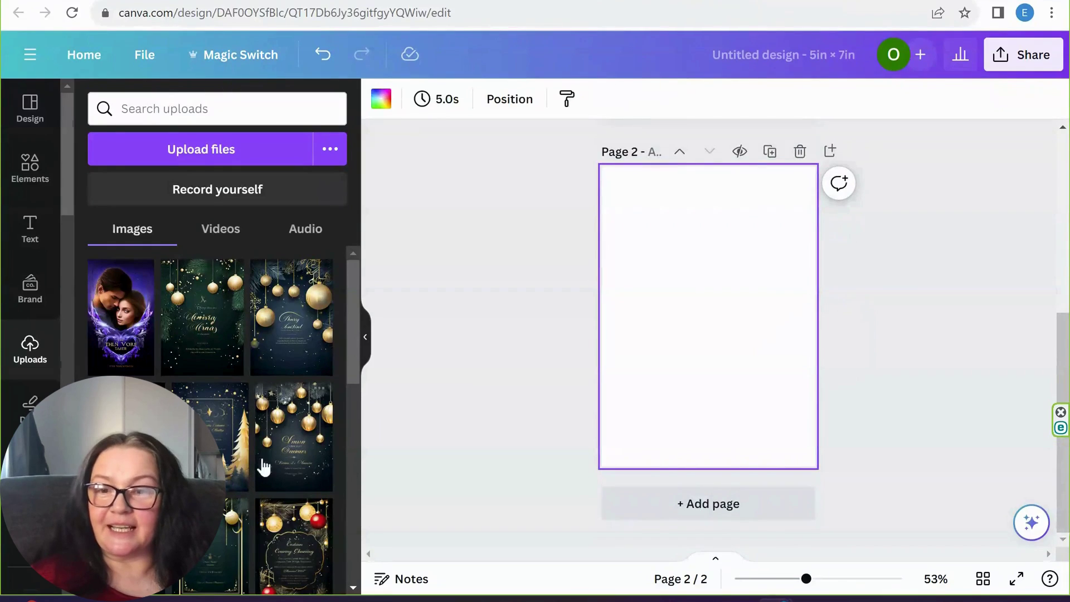
{"action": "left_click", "coordinate": [261, 434]}
{"action": "right_click", "coordinate": [732, 263]}
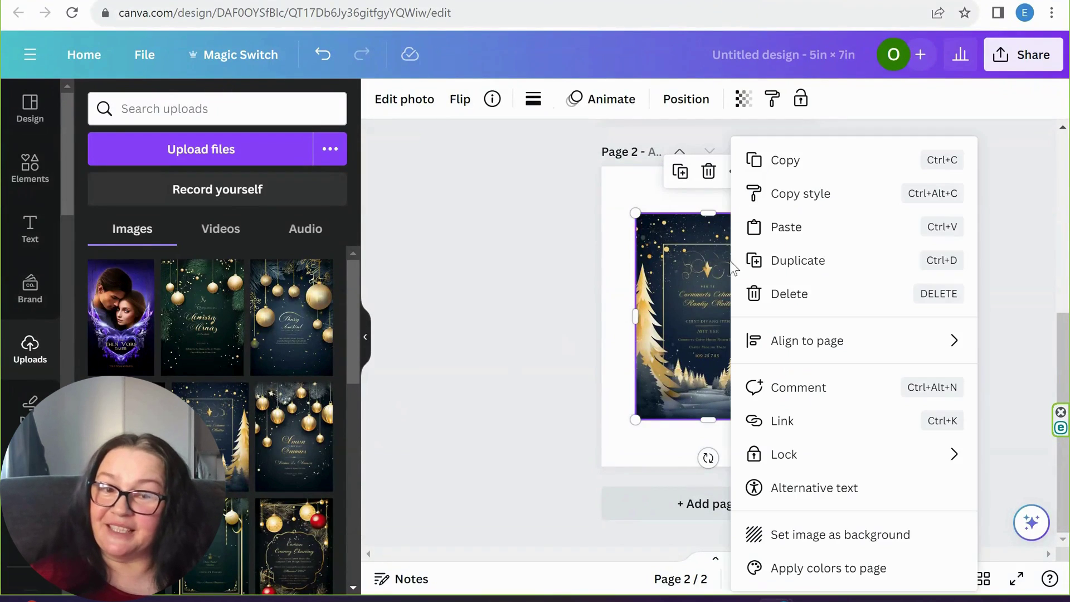
{"action": "left_click", "coordinate": [837, 537]}
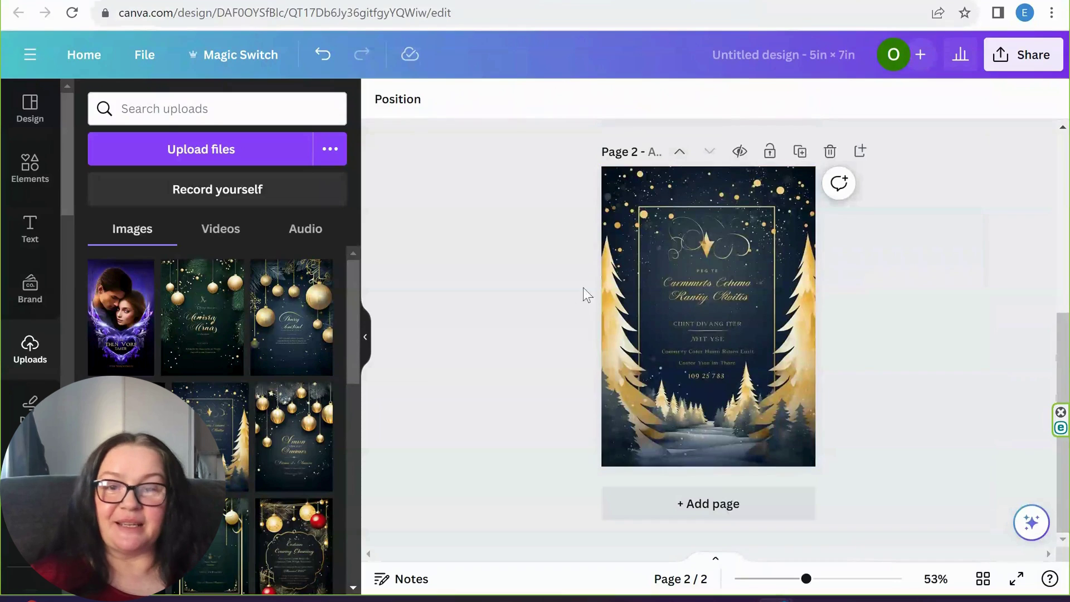
{"action": "scroll", "coordinate": [543, 359], "scroll_direction": "up", "scroll_amount": 5}
{"action": "scroll", "coordinate": [532, 353], "scroll_direction": "down", "scroll_amount": 5}
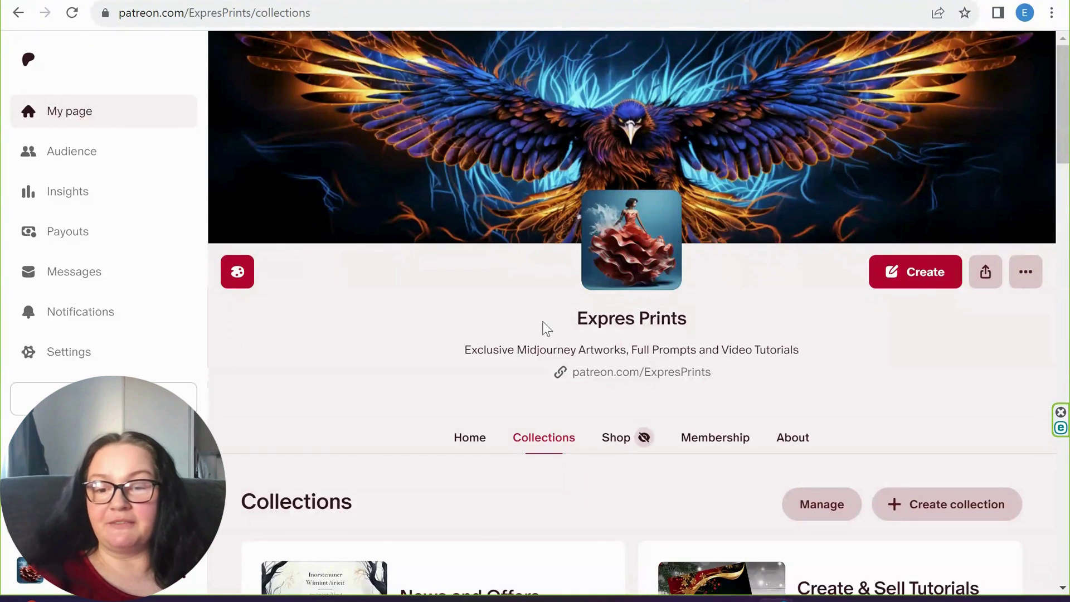
Step: Open the Membership tab on the Expres Prints Patreon page
{"action": "scroll", "coordinate": [438, 327], "scroll_direction": "down", "scroll_amount": 9}
{"action": "scroll", "coordinate": [450, 314], "scroll_direction": "up", "scroll_amount": 3}
{"action": "scroll", "coordinate": [450, 314], "scroll_direction": "up", "scroll_amount": 6}
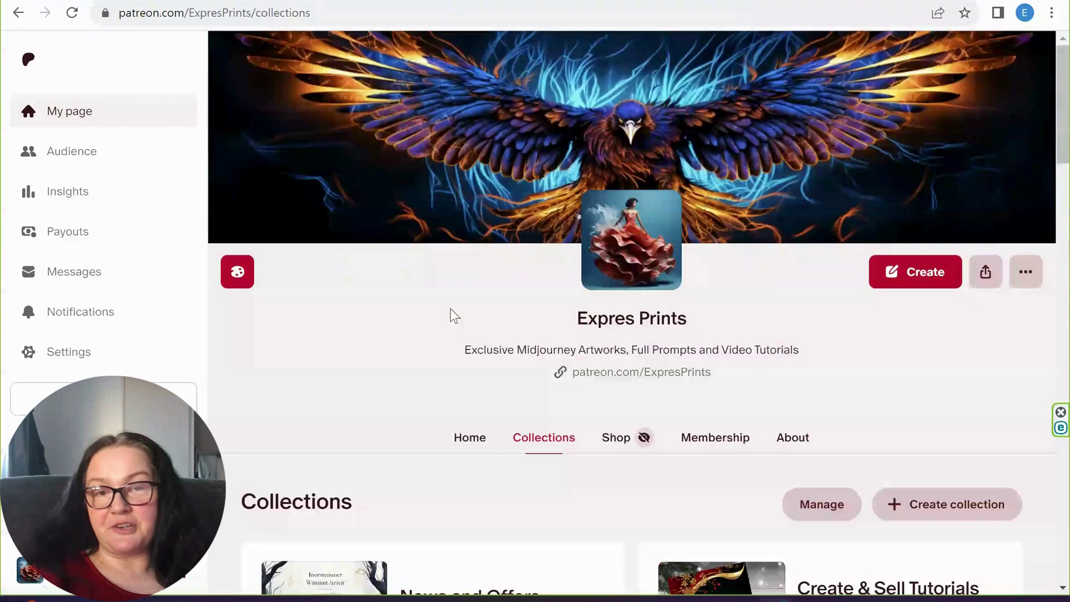
{"action": "scroll", "coordinate": [568, 322], "scroll_direction": "down", "scroll_amount": 2}
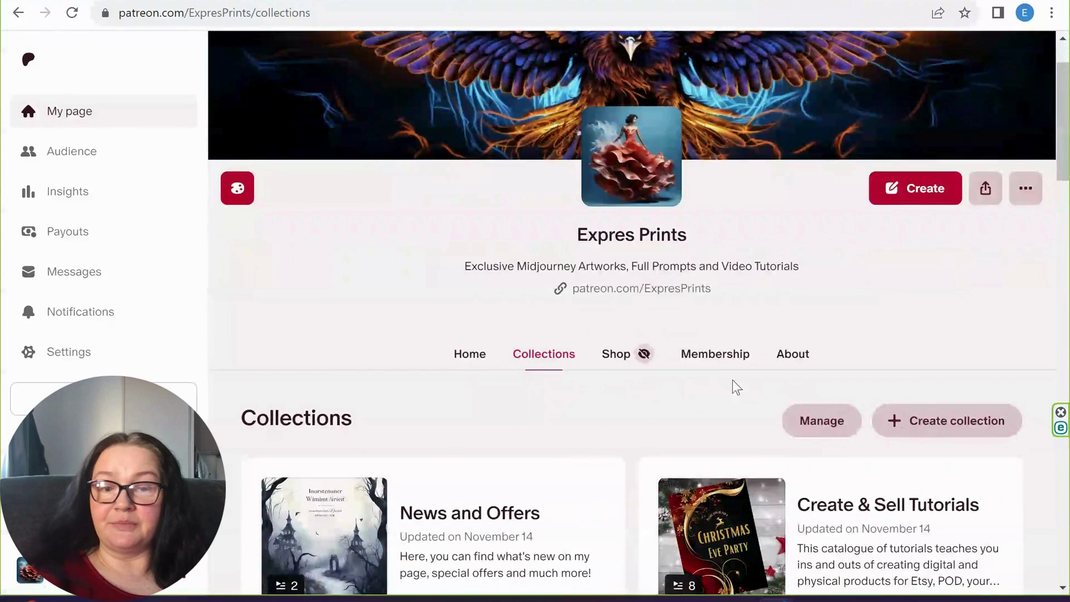
{"action": "left_click", "coordinate": [718, 356]}
Step: Expand the $10 Most Popular tier to reveal its full benefit list
{"action": "scroll", "coordinate": [463, 368], "scroll_direction": "down", "scroll_amount": 9}
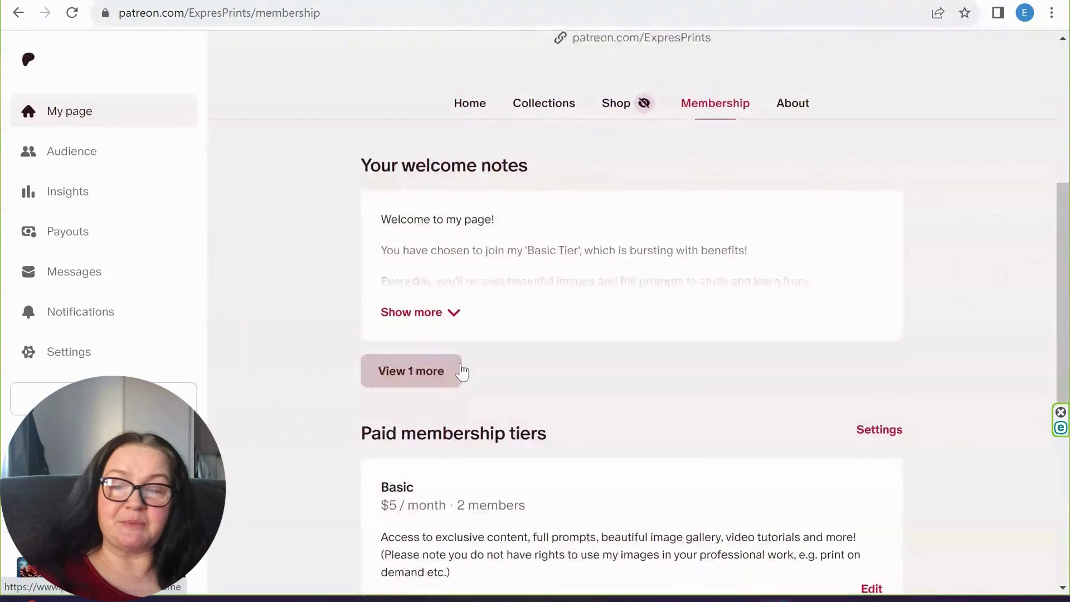
{"action": "scroll", "coordinate": [485, 365], "scroll_direction": "down", "scroll_amount": 1}
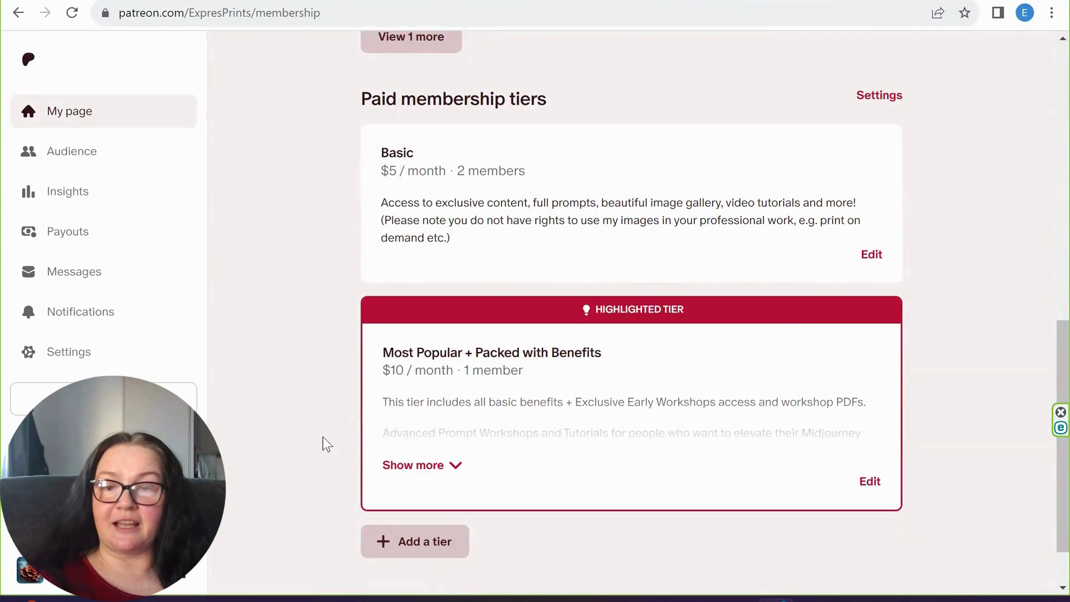
{"action": "left_click", "coordinate": [430, 467]}
{"action": "scroll", "coordinate": [558, 412], "scroll_direction": "down", "scroll_amount": 3}
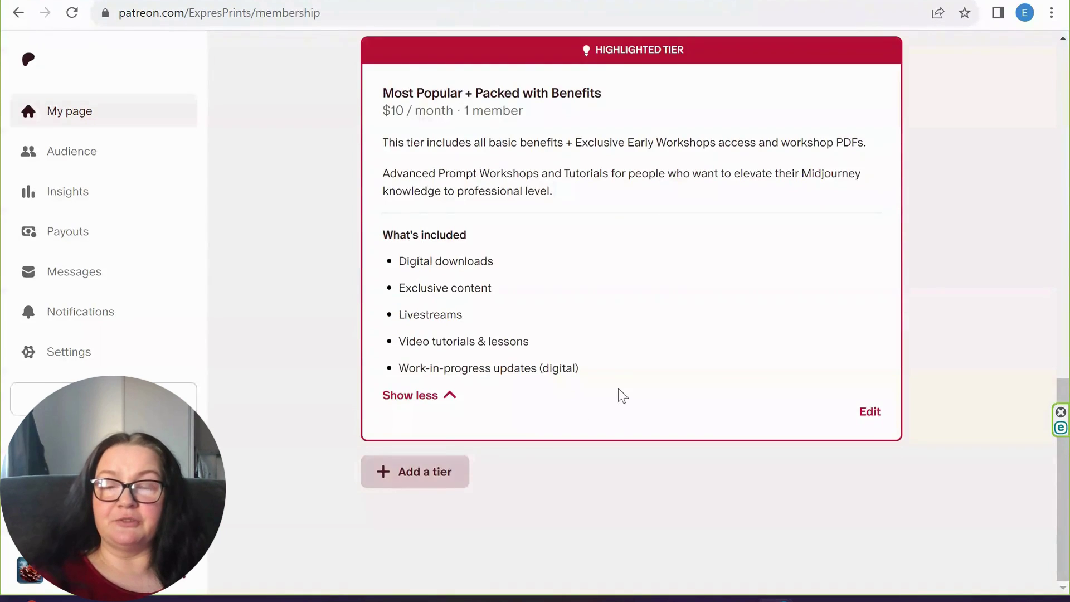
{"action": "scroll", "coordinate": [614, 394], "scroll_direction": "up", "scroll_amount": 15}
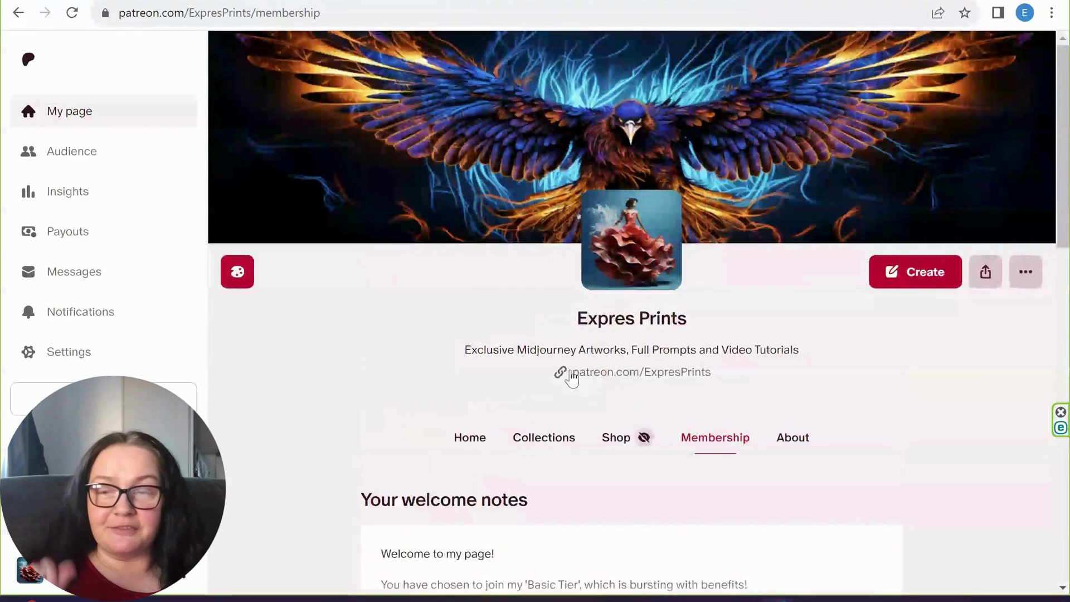
Step: Move through the Etsy listing and shop tabs to the expresprints.com Christmas invitations page
{"action": "left_click", "coordinate": [348, 1]}
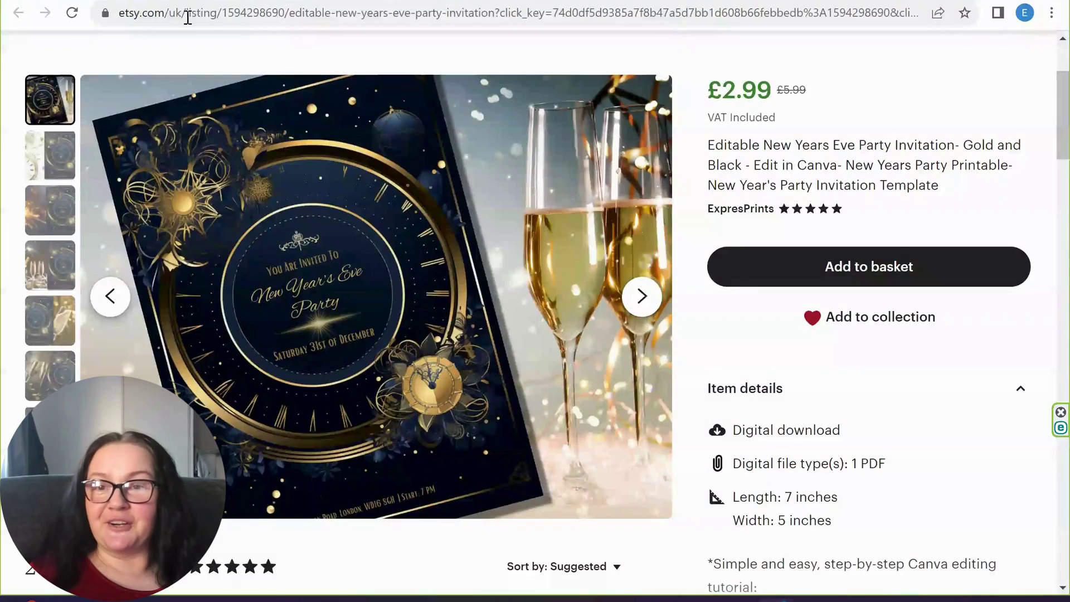
{"action": "key", "text": "ctrl+Tab"}
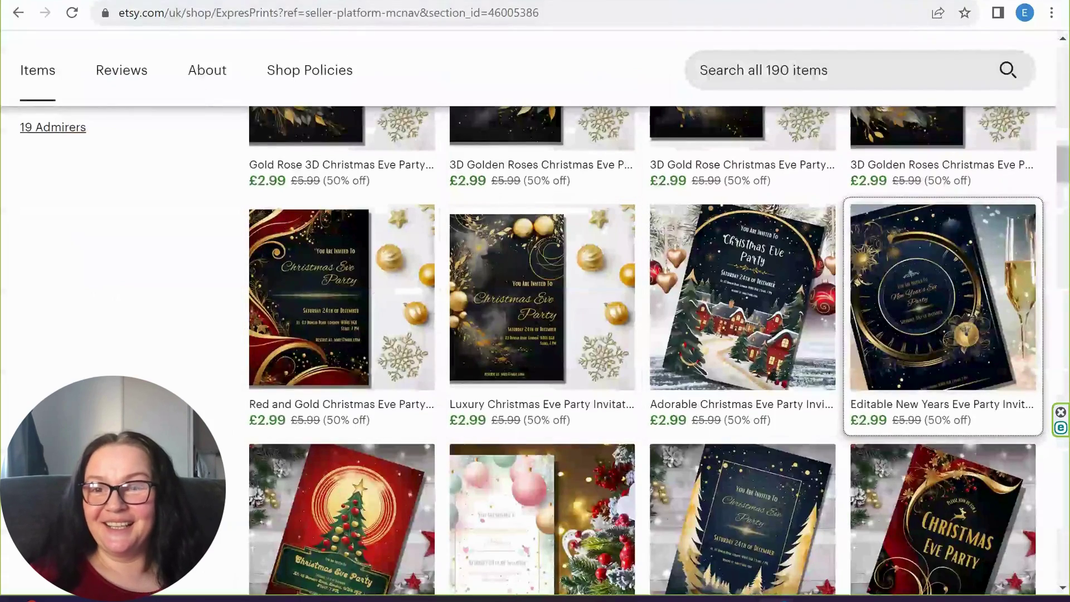
{"action": "key", "text": "ctrl+Tab"}
{"action": "scroll", "coordinate": [552, 384], "scroll_direction": "down", "scroll_amount": 15}
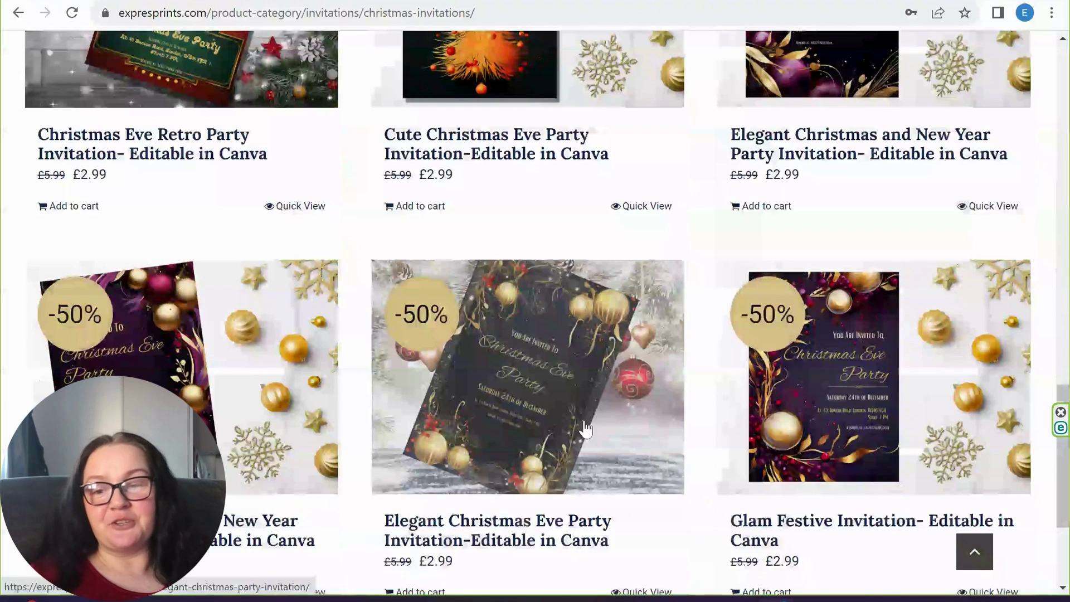
{"action": "scroll", "coordinate": [282, 445], "scroll_direction": "down", "scroll_amount": 1}
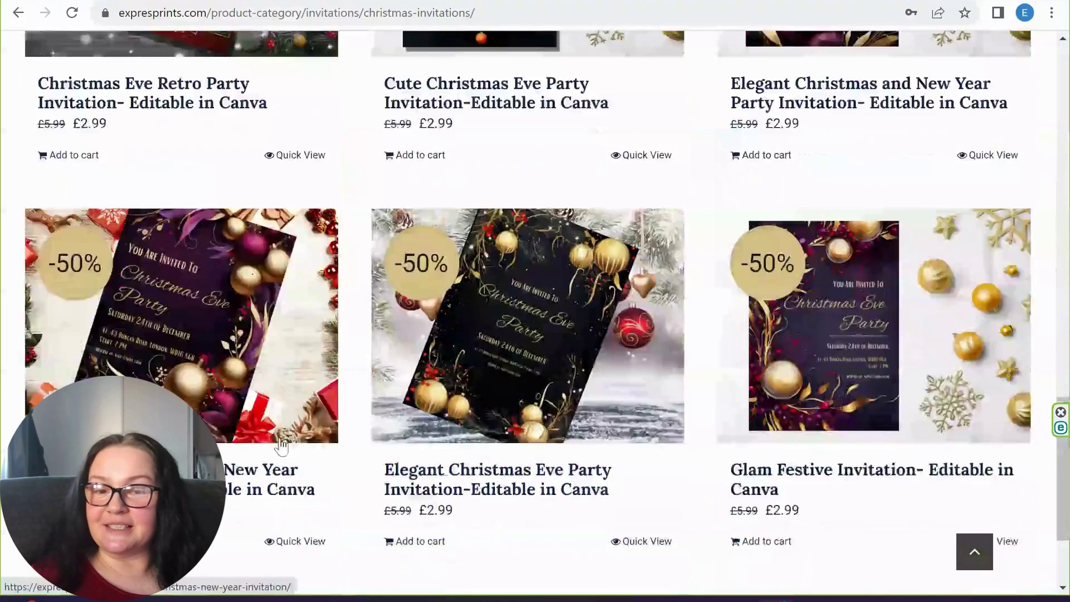
{"action": "scroll", "coordinate": [281, 445], "scroll_direction": "down", "scroll_amount": 2}
{"action": "scroll", "coordinate": [573, 393], "scroll_direction": "up", "scroll_amount": 10}
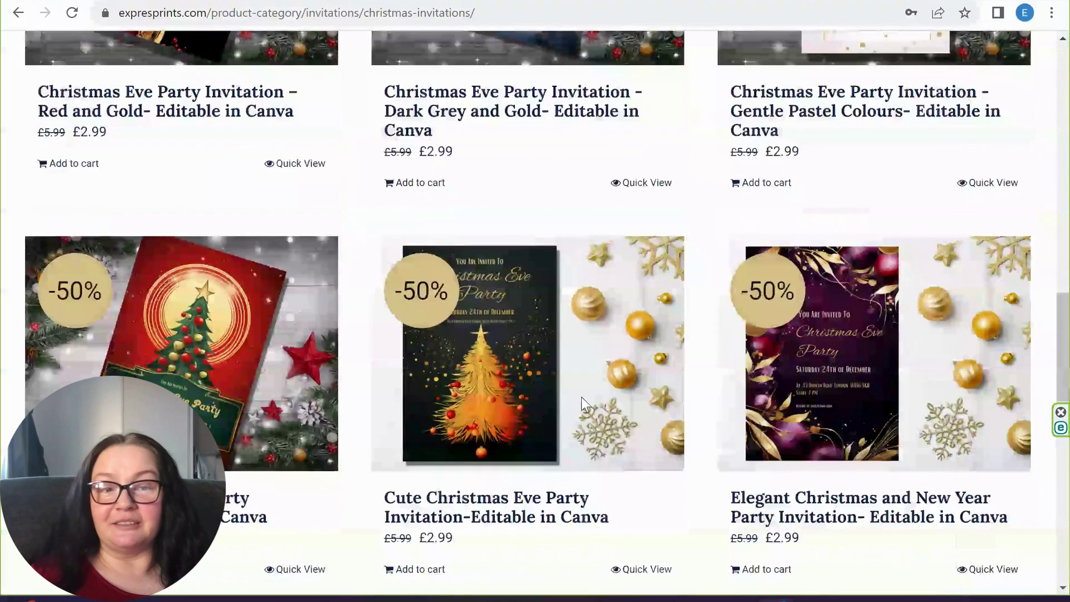
{"action": "scroll", "coordinate": [581, 396], "scroll_direction": "up", "scroll_amount": 14}
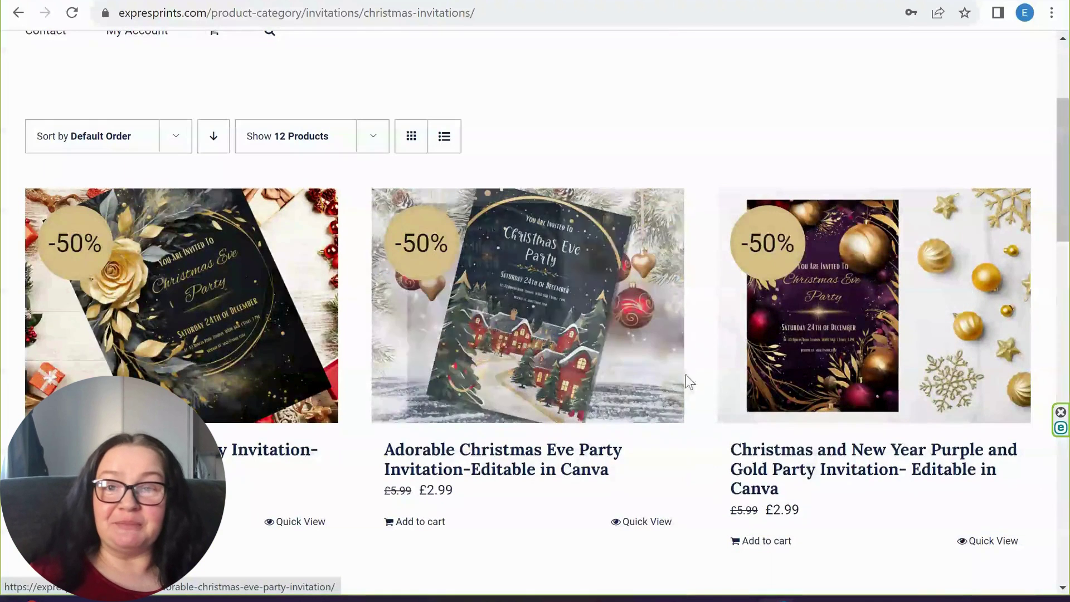